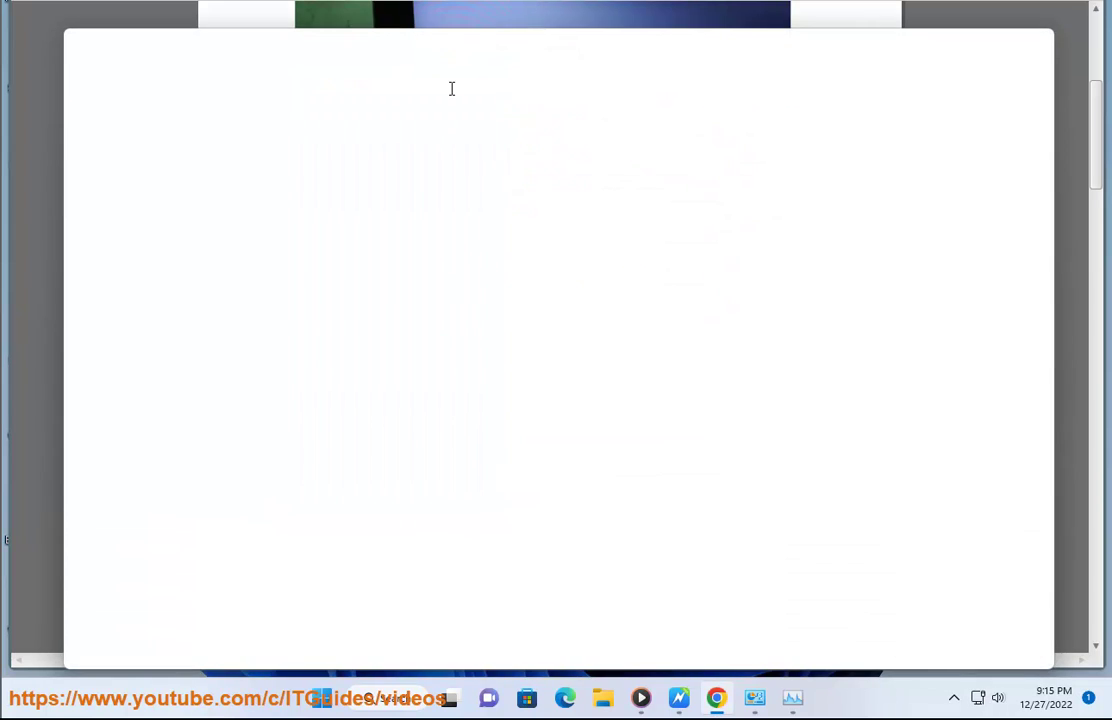
Step: Move the new Chrome window down and right so the guide's step 1 BIOS heading stays visible
drag(457, 50, 585, 200)
Step: Search Google for 'CHANGE BIOS SETTINGS', then bring the guide's BIOS step back to the front
text(CHANG)
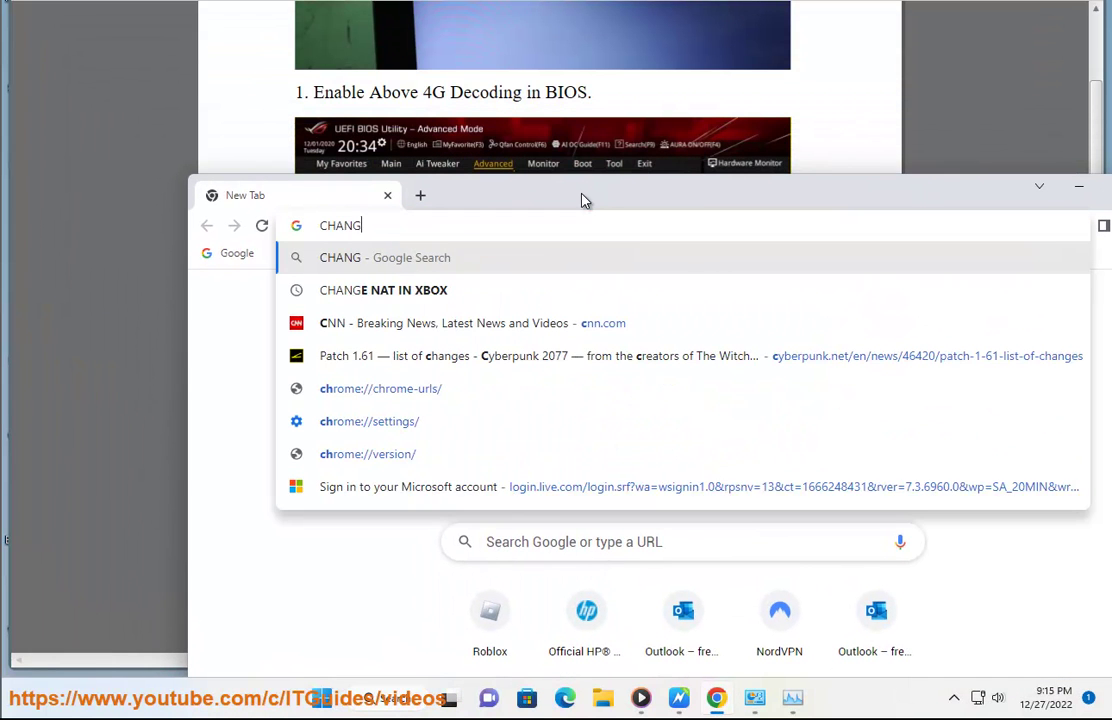
text(E BIOS)
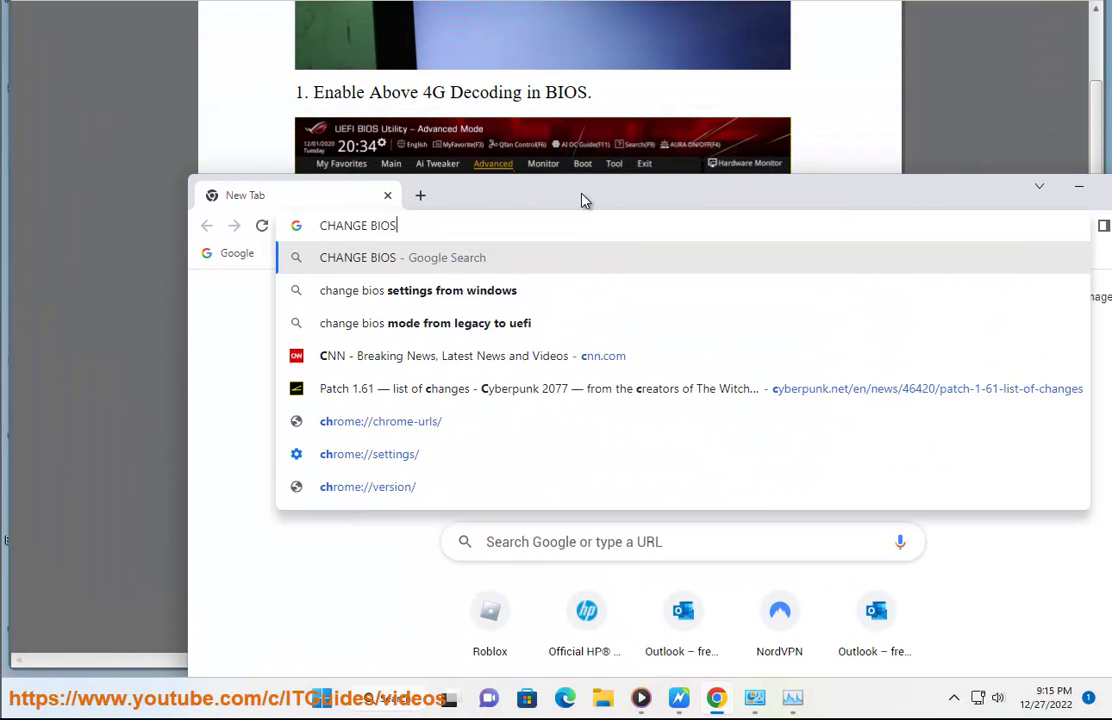
text( SETTINGS)
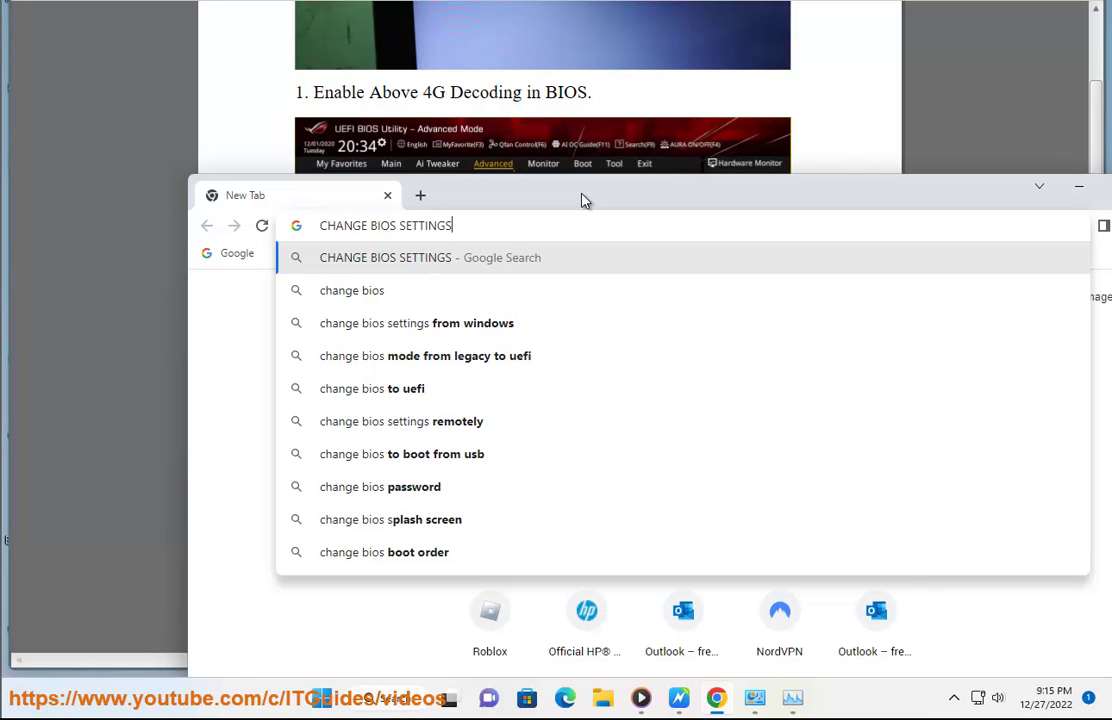
key(Return)
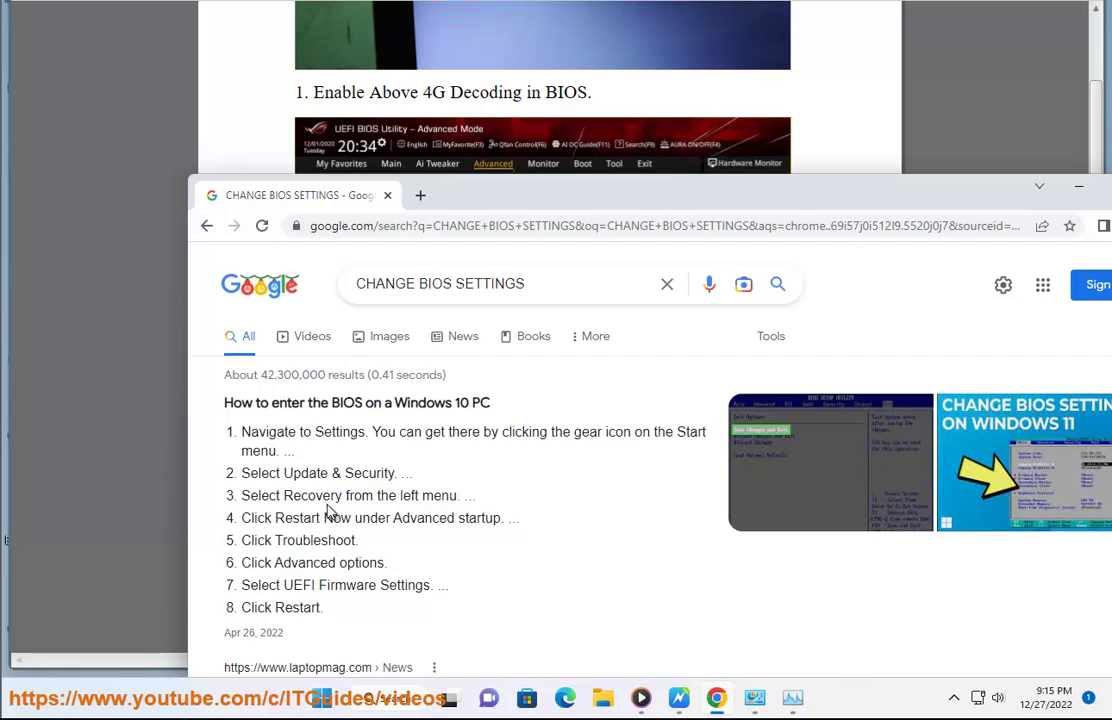
click(128, 295)
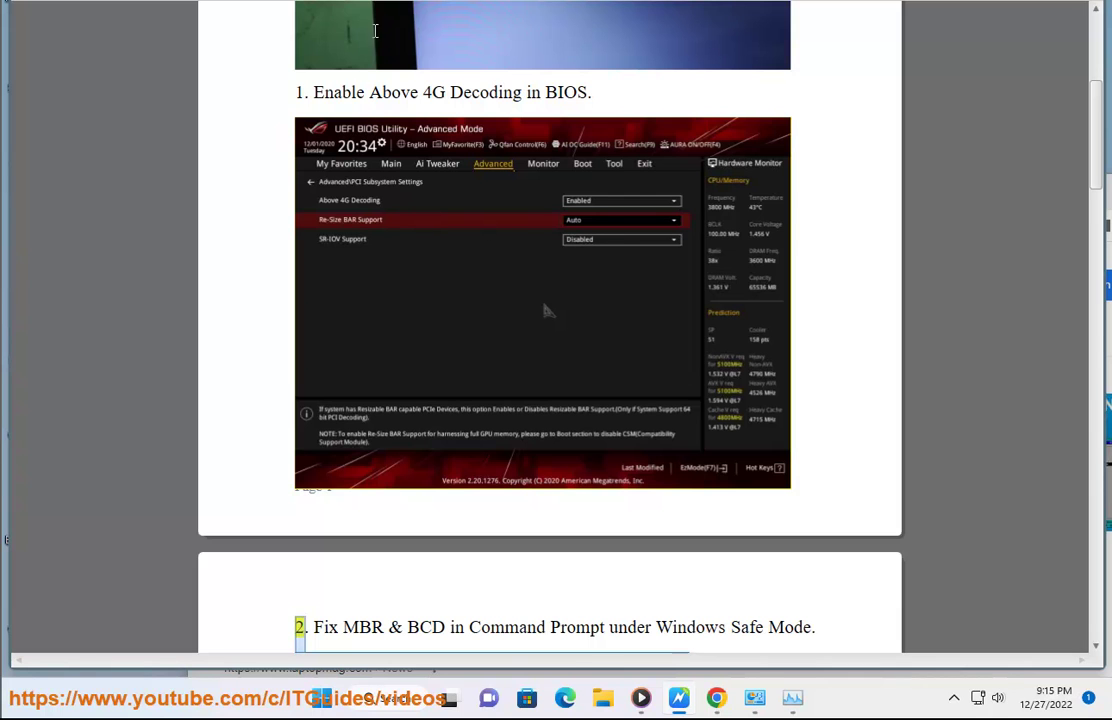
Step: Scroll to section 2, Fix MBR & BCD, and restart read-aloud at 'Commands include'
scroll(626, 341, down, 3)
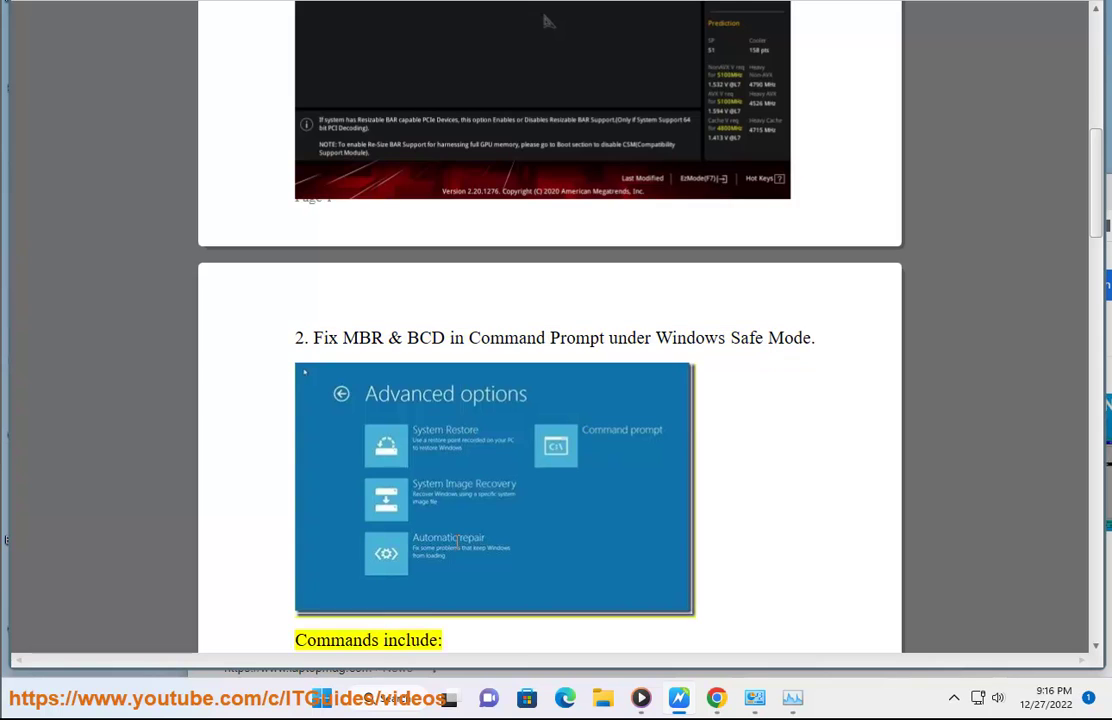
scroll(428, 481, down, 1)
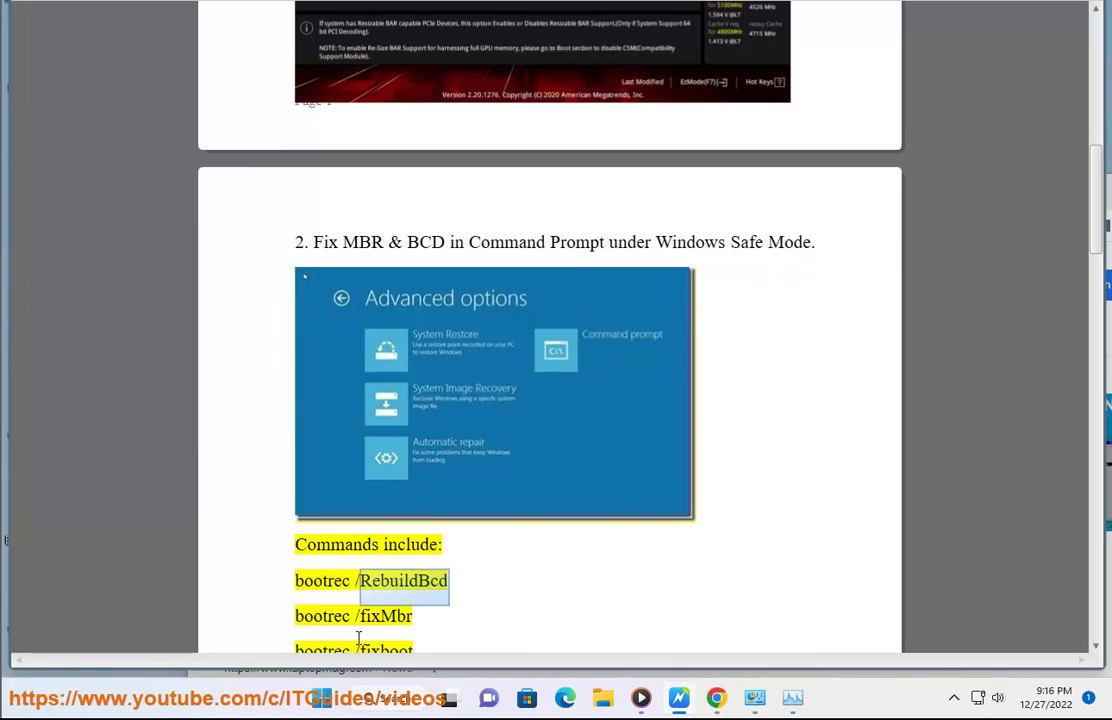
scroll(255, 442, down, 1)
scroll(255, 442, down, 1)
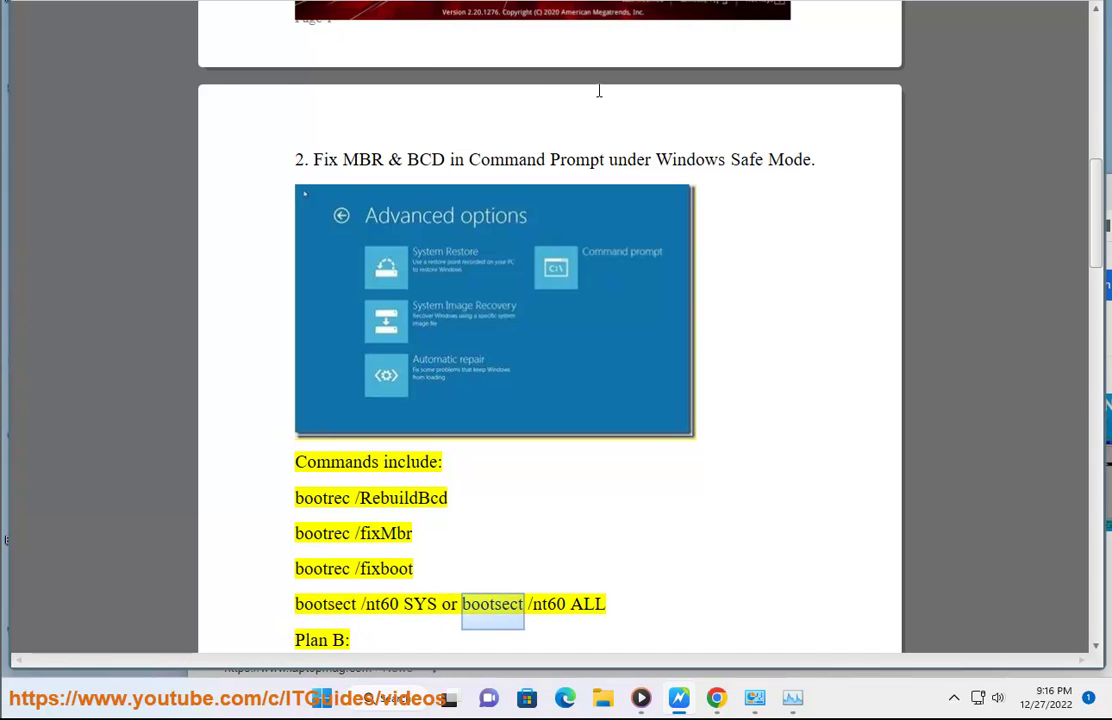
scroll(285, 99, down, 1)
scroll(345, 18, down, 1)
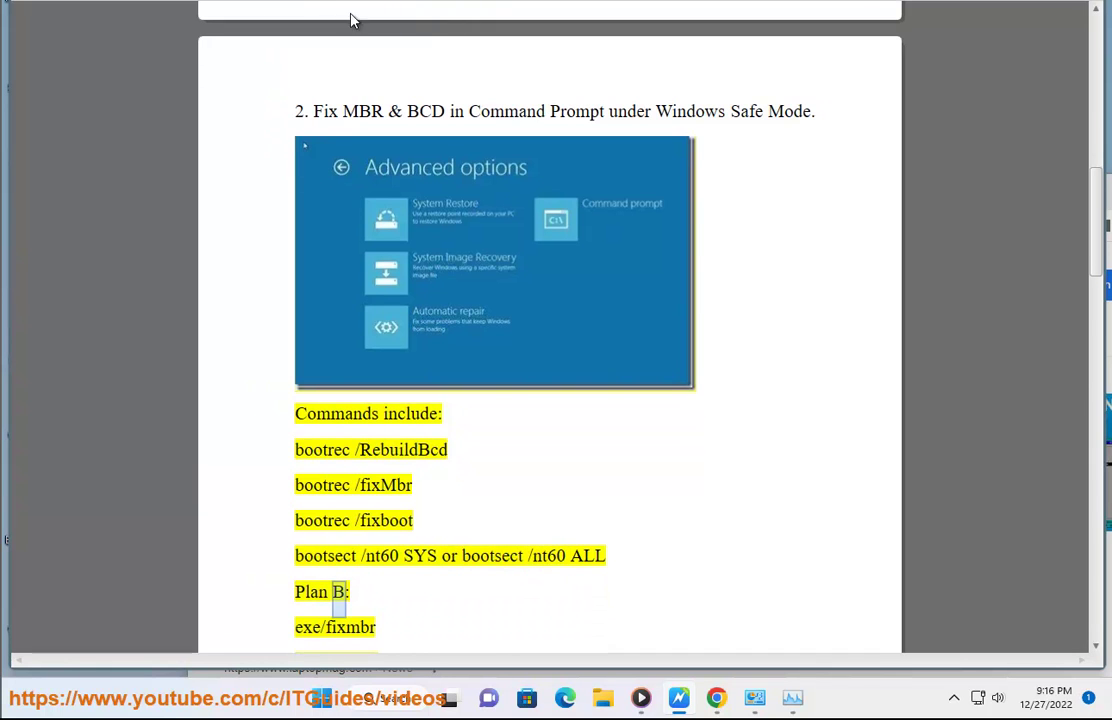
scroll(385, 410, down, 1)
click(358, 380)
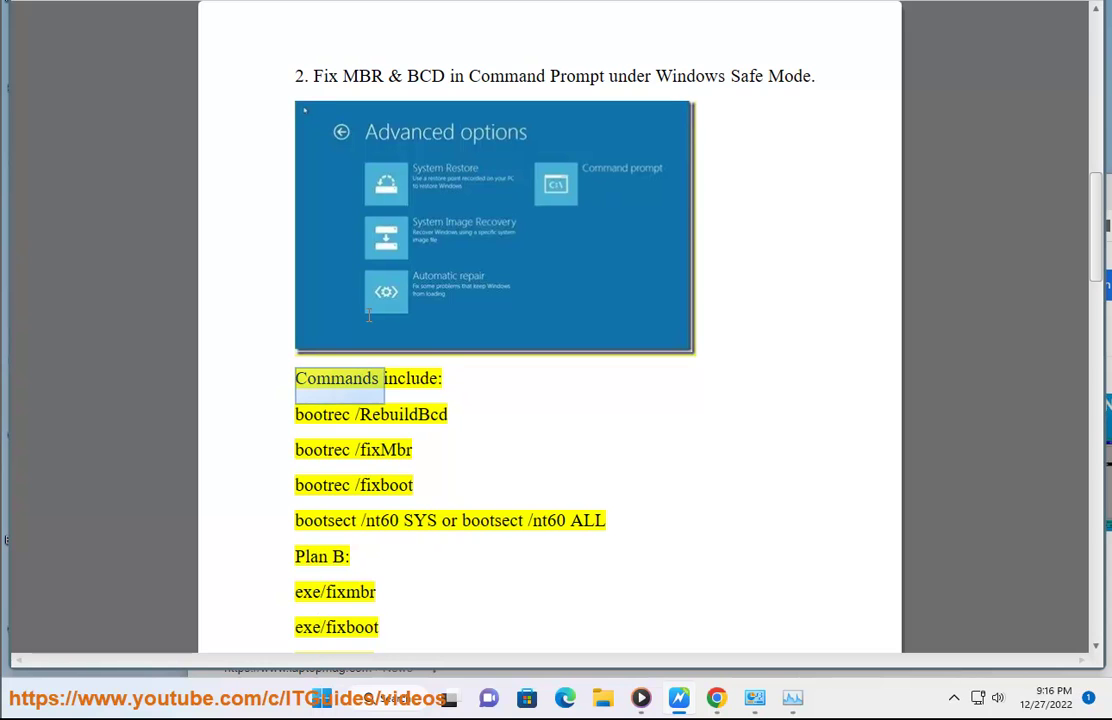
Step: Launch System Configuration via MSC search and tick Safe boot on the Boot tab
click(393, 706)
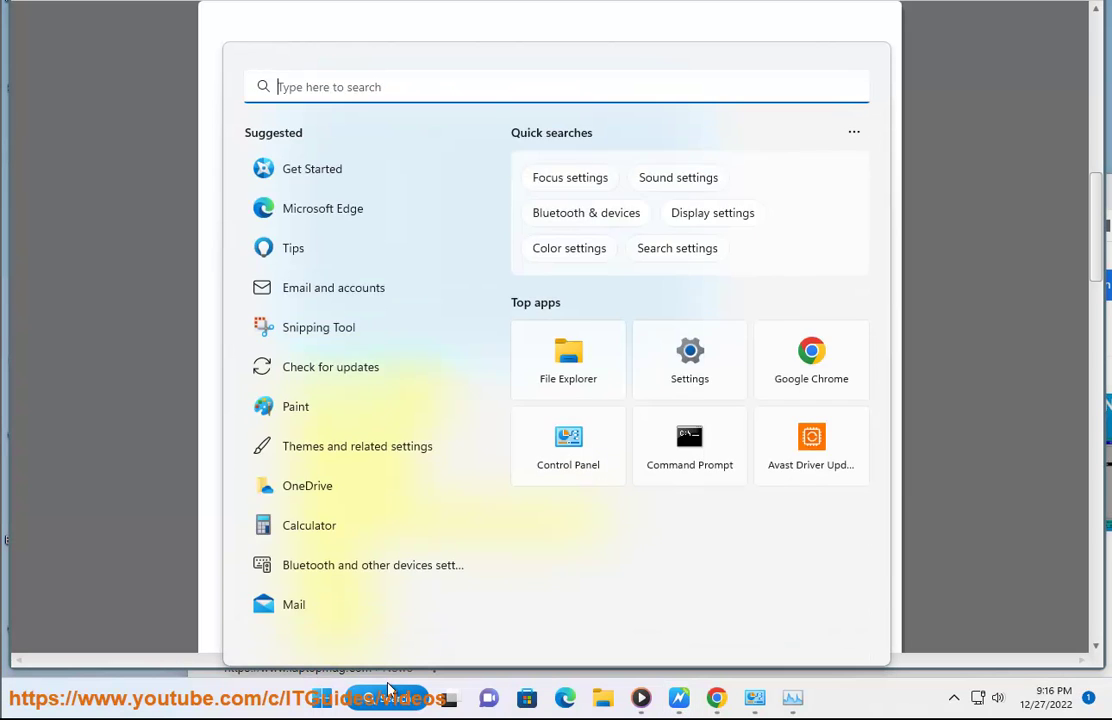
text(MSC)
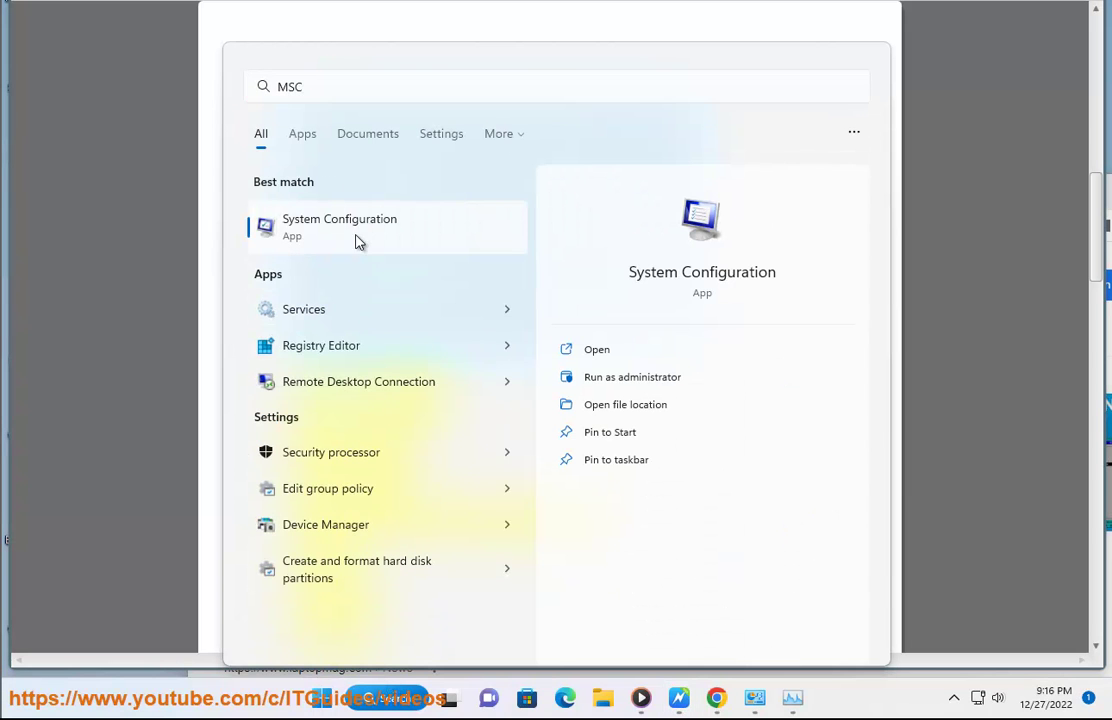
click(360, 236)
click(375, 176)
click(350, 342)
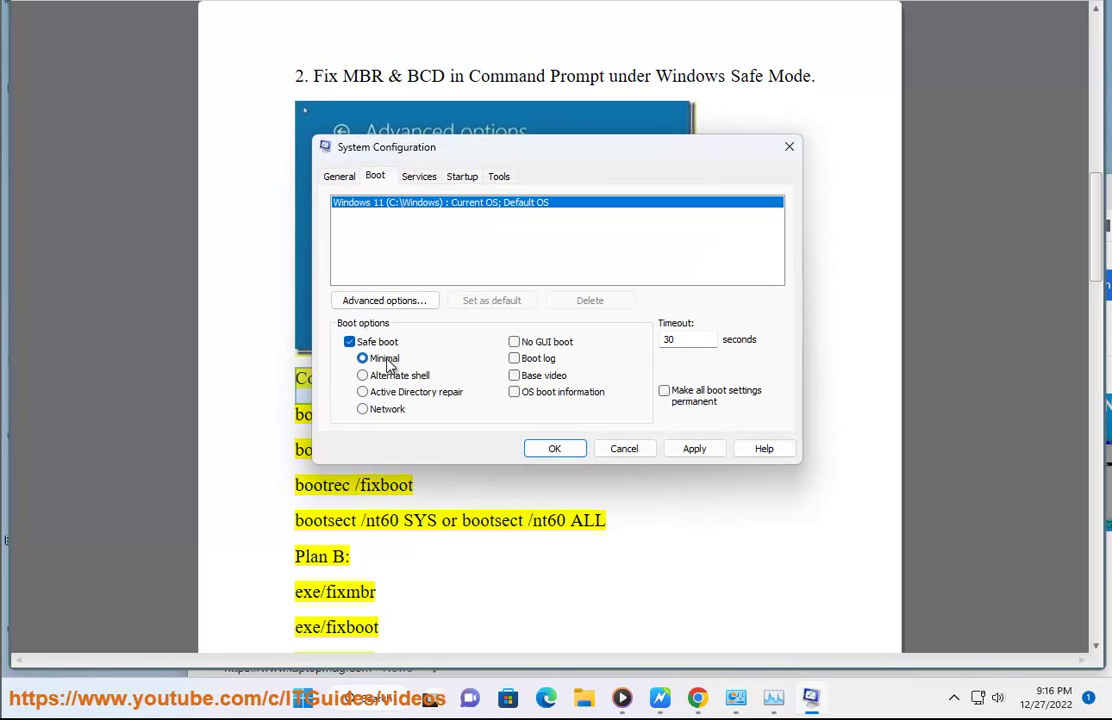
Step: Cancel System Configuration and return to Chrome's BIOS results with the search query cleared
click(624, 449)
click(650, 668)
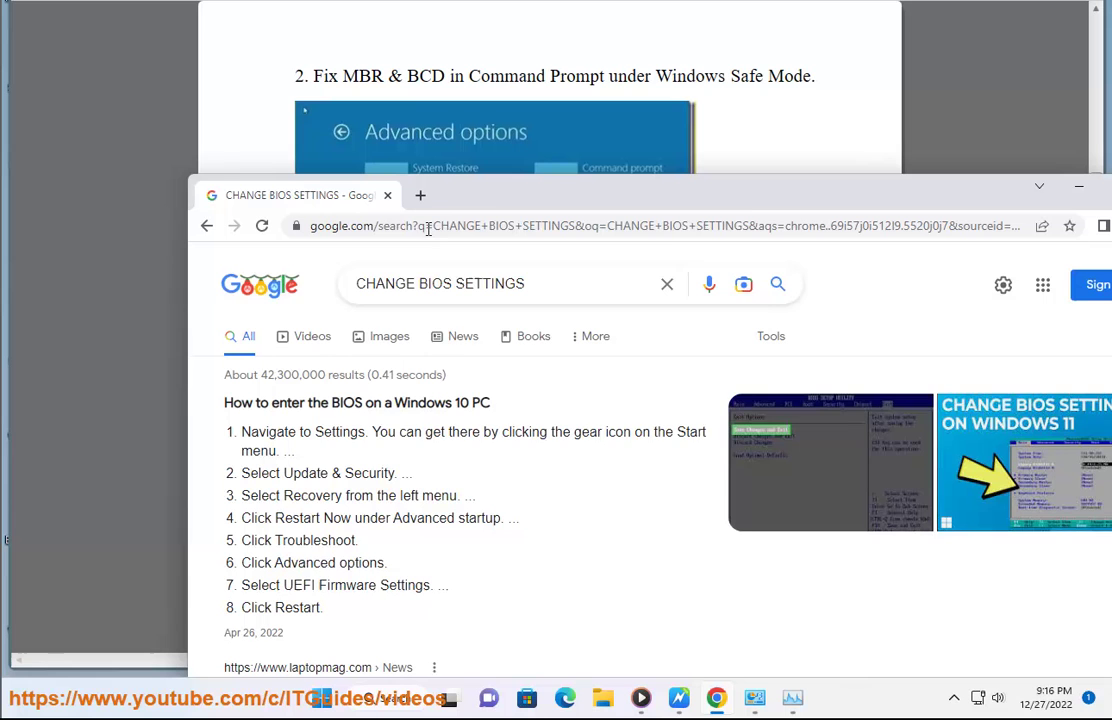
click(667, 284)
Step: Search Google for 'WINDOWS SAFE MODE', highlight the Advanced startup result, and return to the guide
text(WINDOWS )
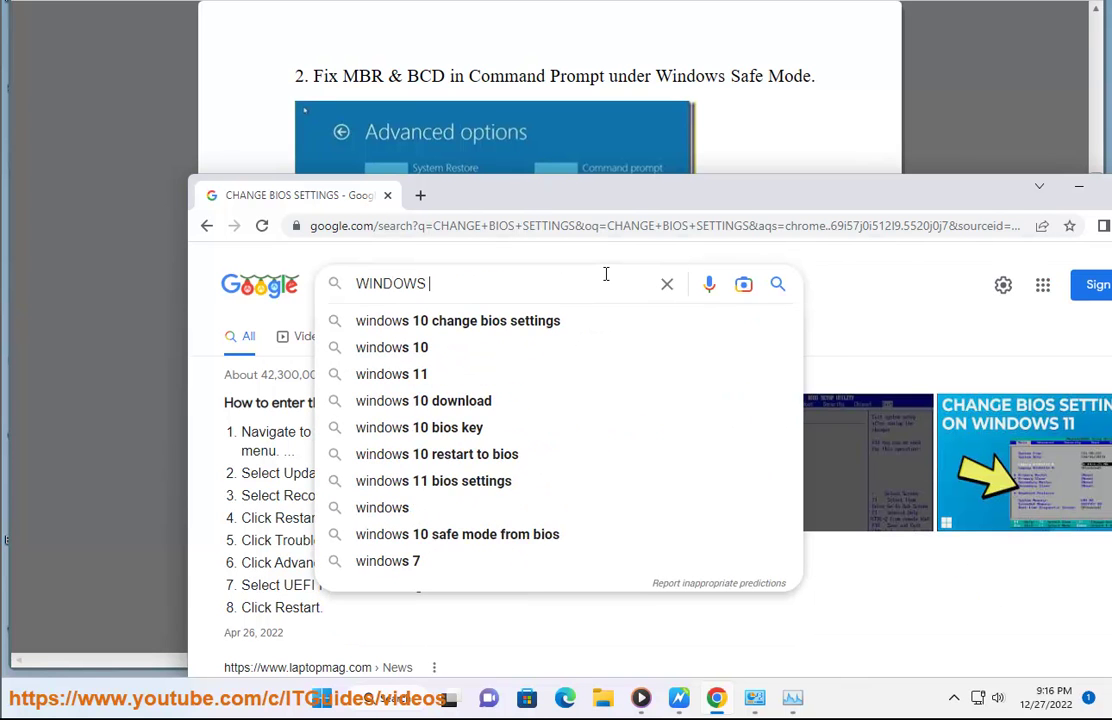
text(SAFE MODE)
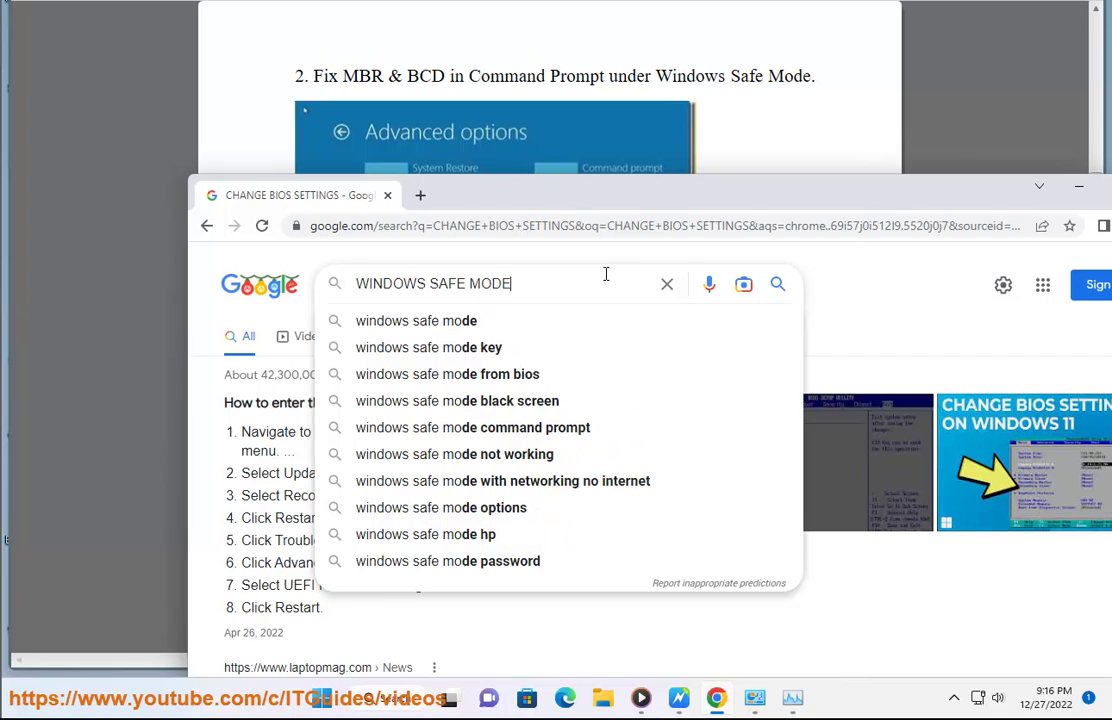
key(Return)
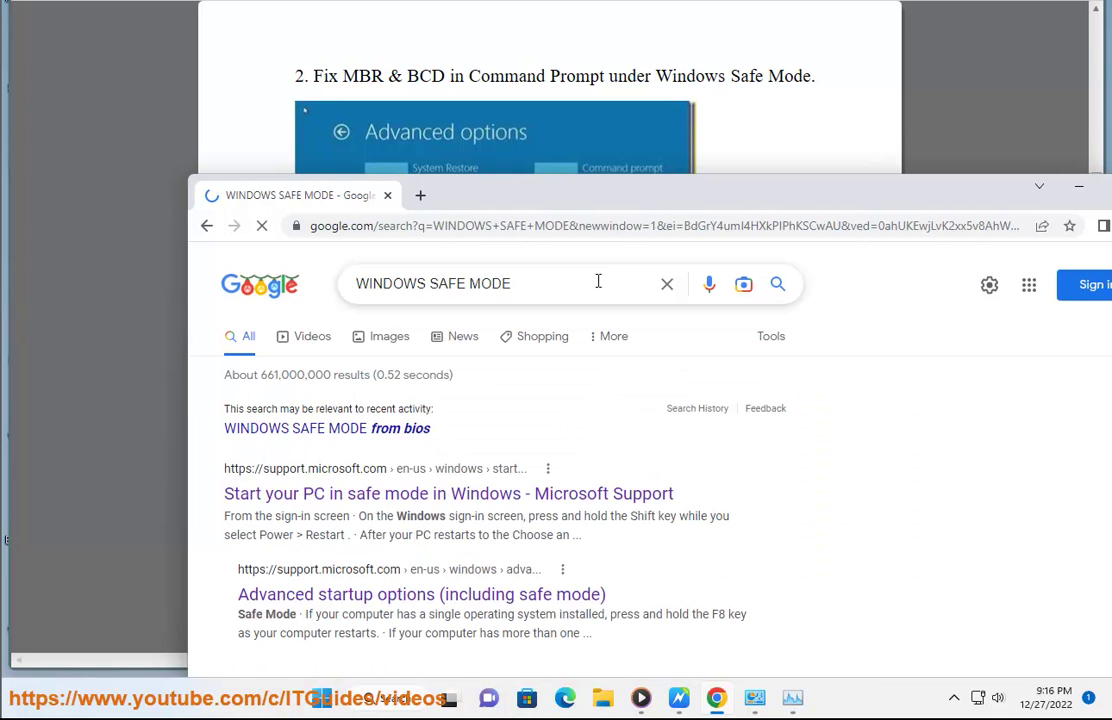
drag(600, 614, 197, 598)
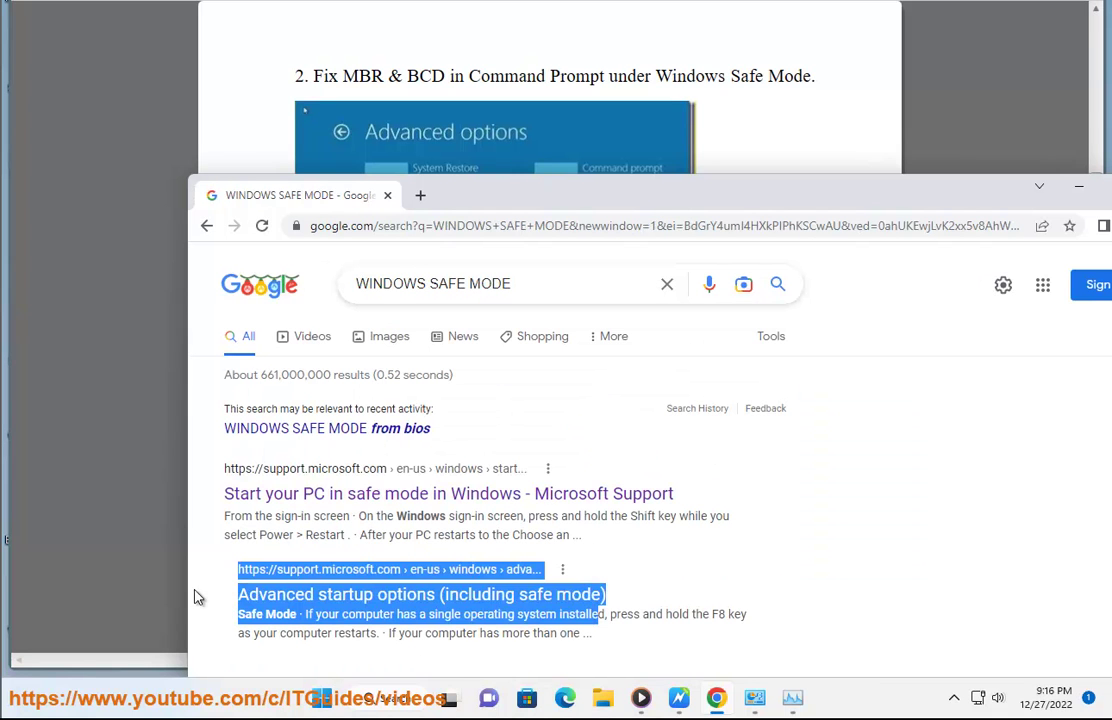
click(1097, 171)
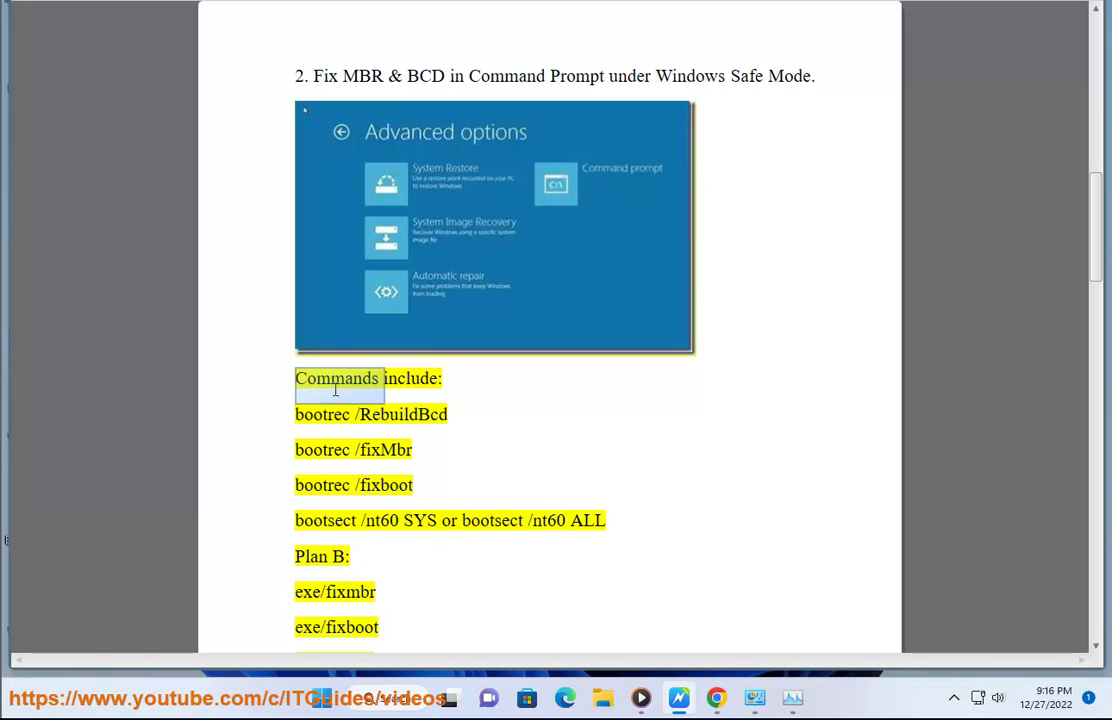
Step: Launch Command Prompt as administrator and position it beside the guide's bootrec commands
click(320, 698)
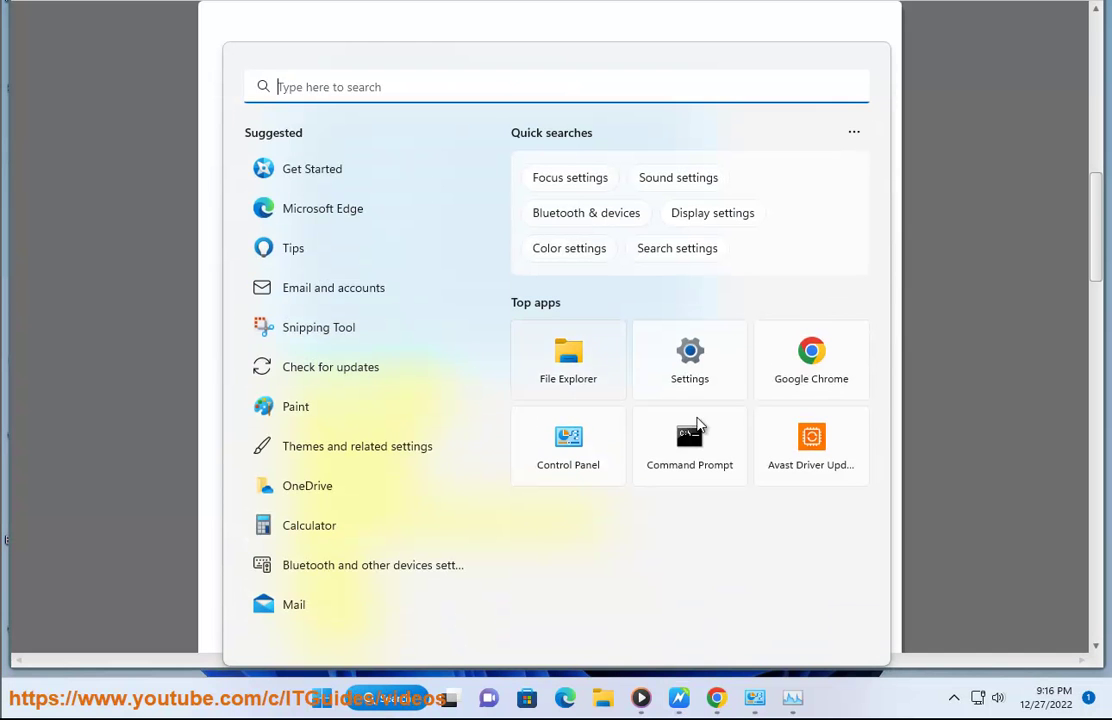
right_click(688, 440)
click(706, 466)
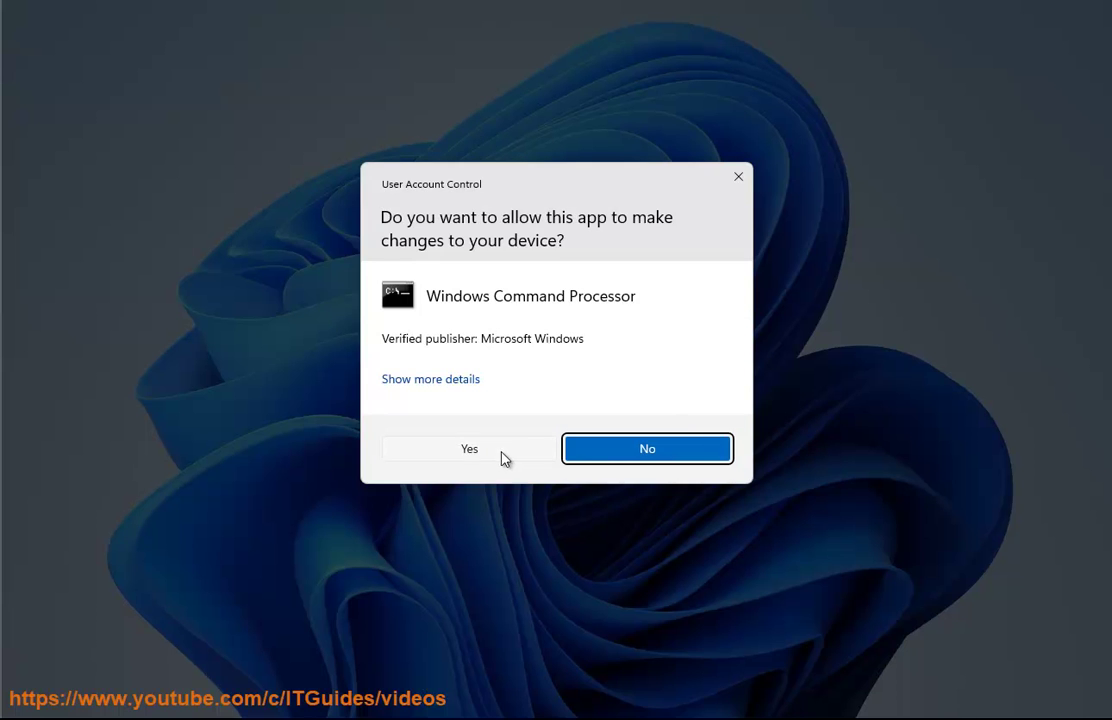
click(505, 456)
drag(261, 32, 705, 118)
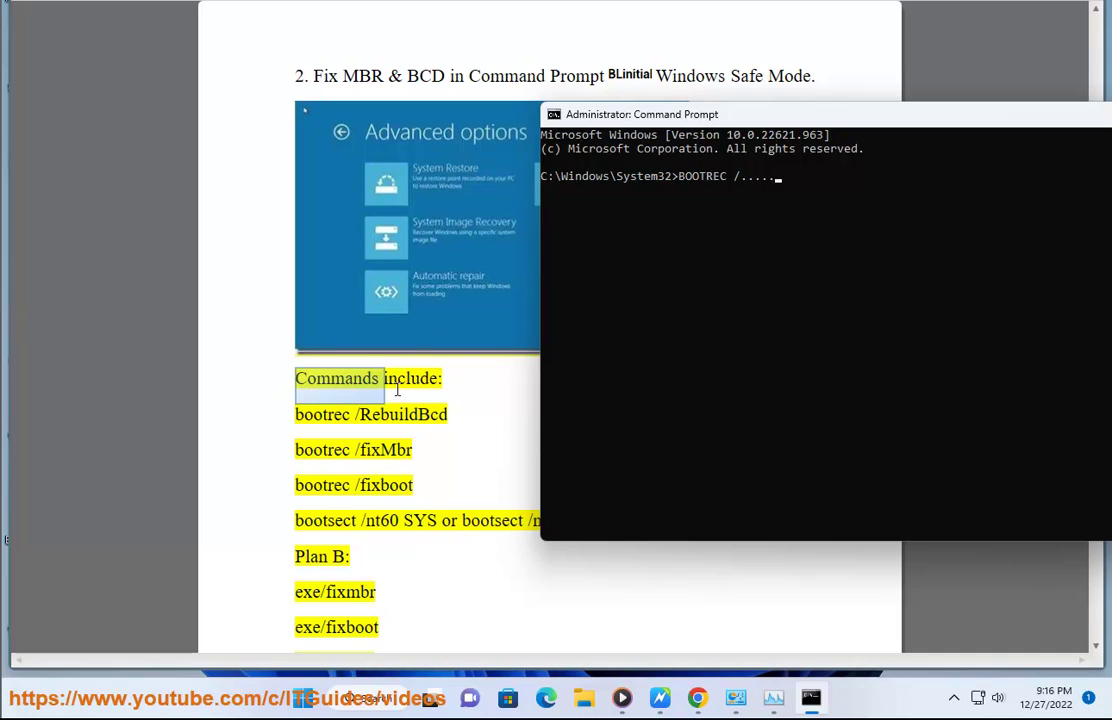
click(402, 379)
Step: Scroll the guide down to section 3, the Secure Boot step
scroll(386, 444, down, 1)
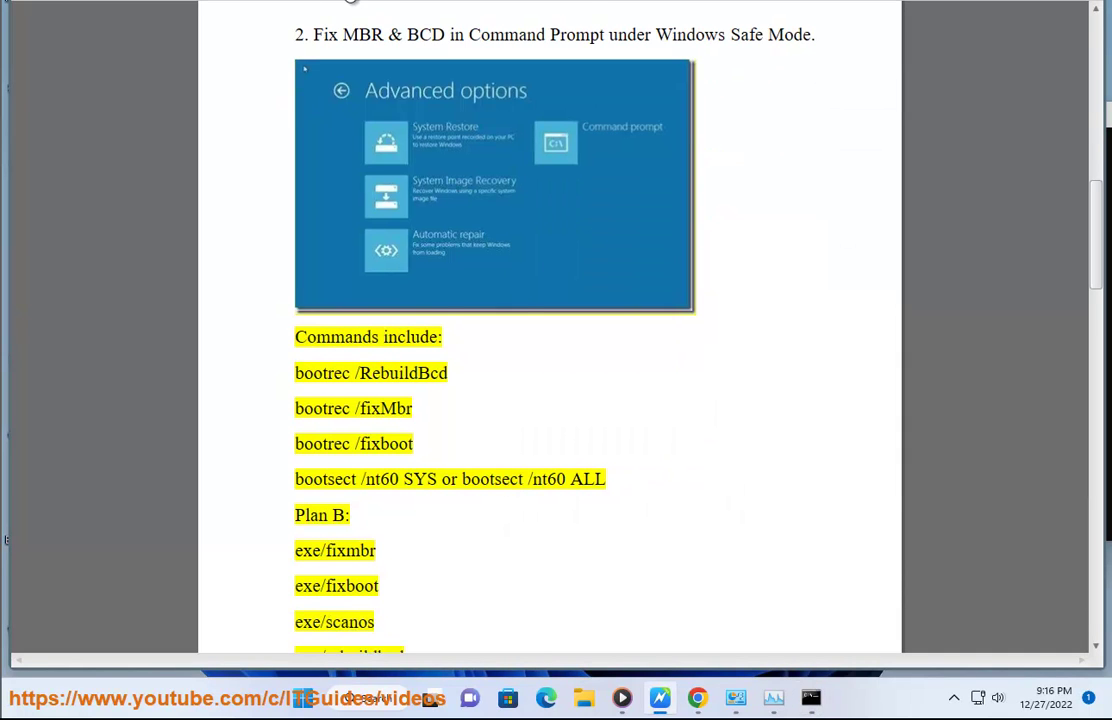
scroll(523, 302, down, 1)
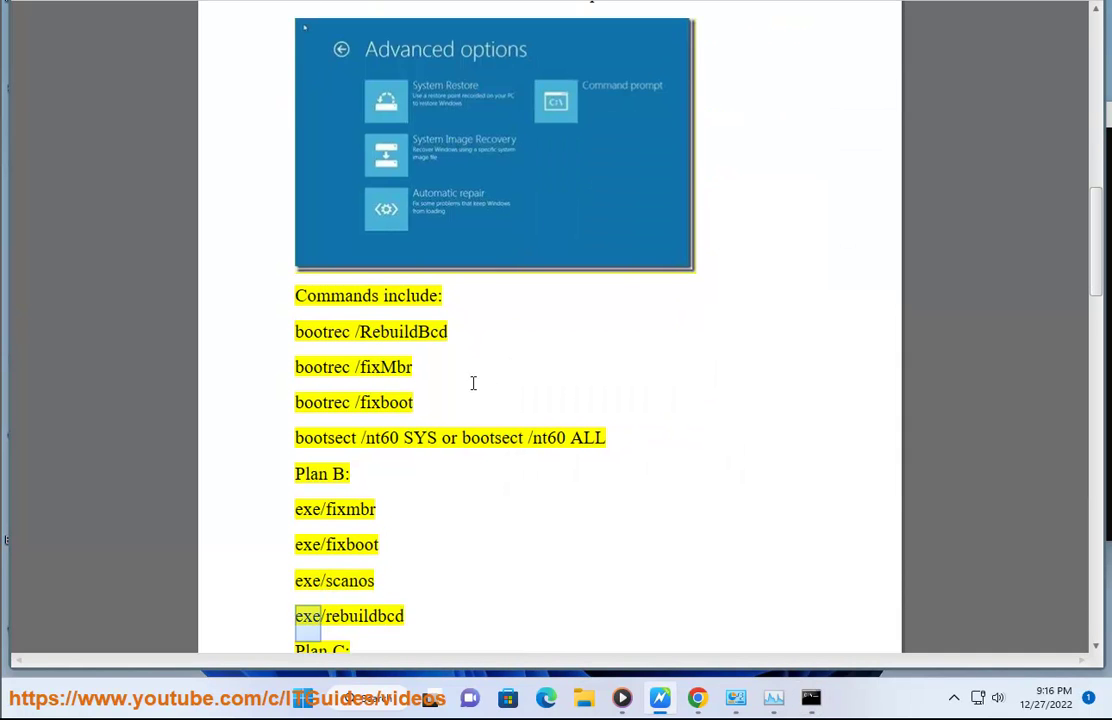
scroll(494, 400, down, 1)
scroll(495, 400, down, 1)
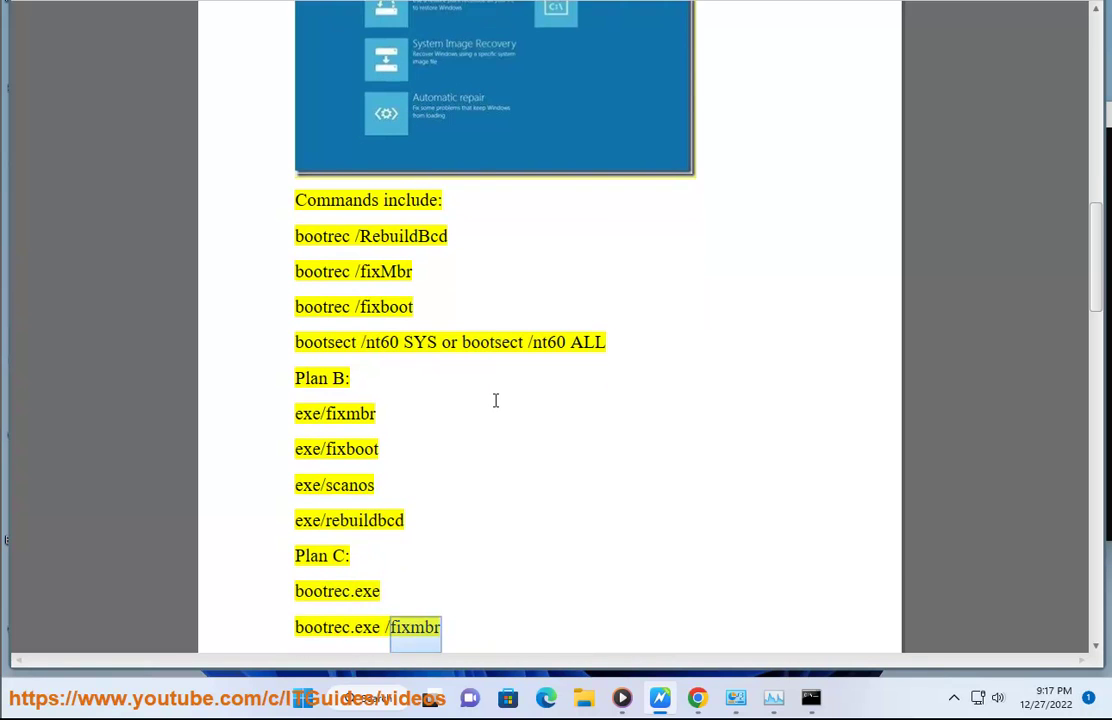
scroll(495, 400, down, 4)
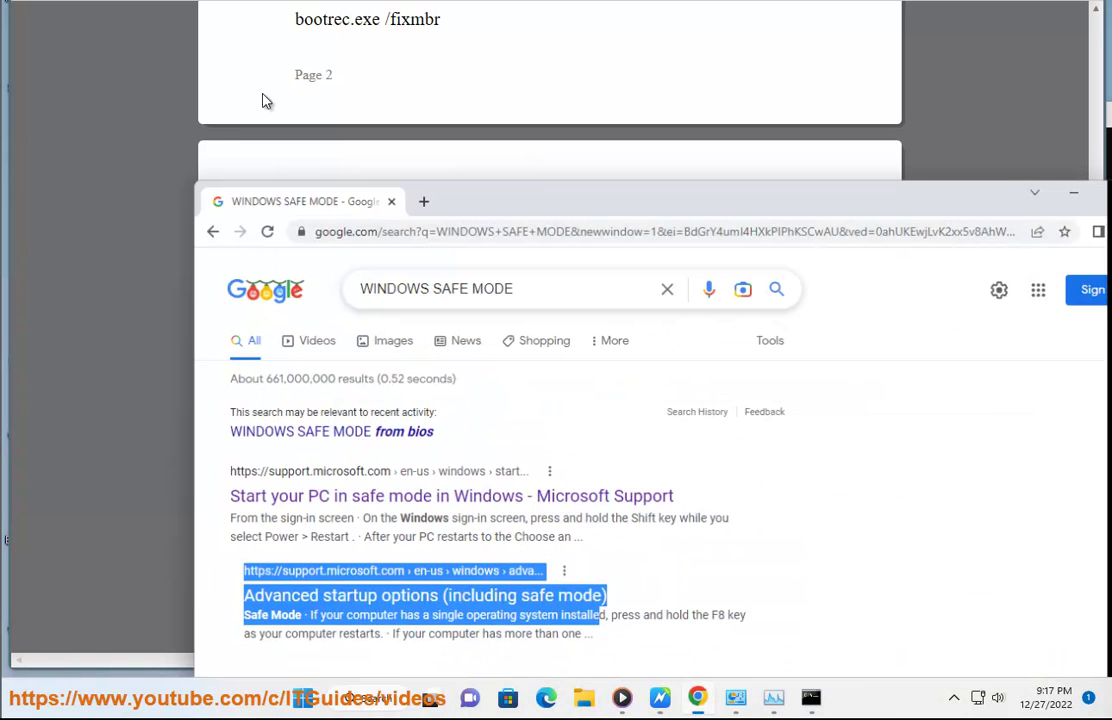
Step: Return Chrome to the 'CHANGE BIOS SETTINGS' results and highlight the how to enter the BIOS heading
key(alt+Tab)
click(205, 229)
drag(255, 404, 408, 406)
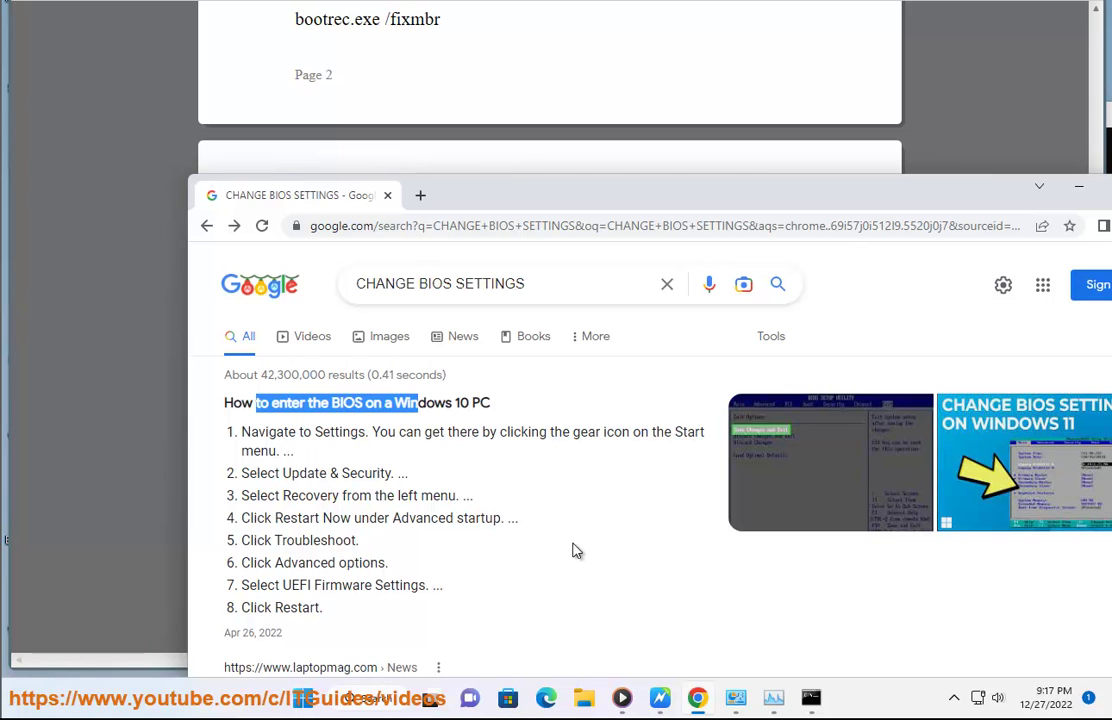
Step: Minimize Chrome, scroll the guide to section 4 on the Page File, and restore Chrome
click(1078, 186)
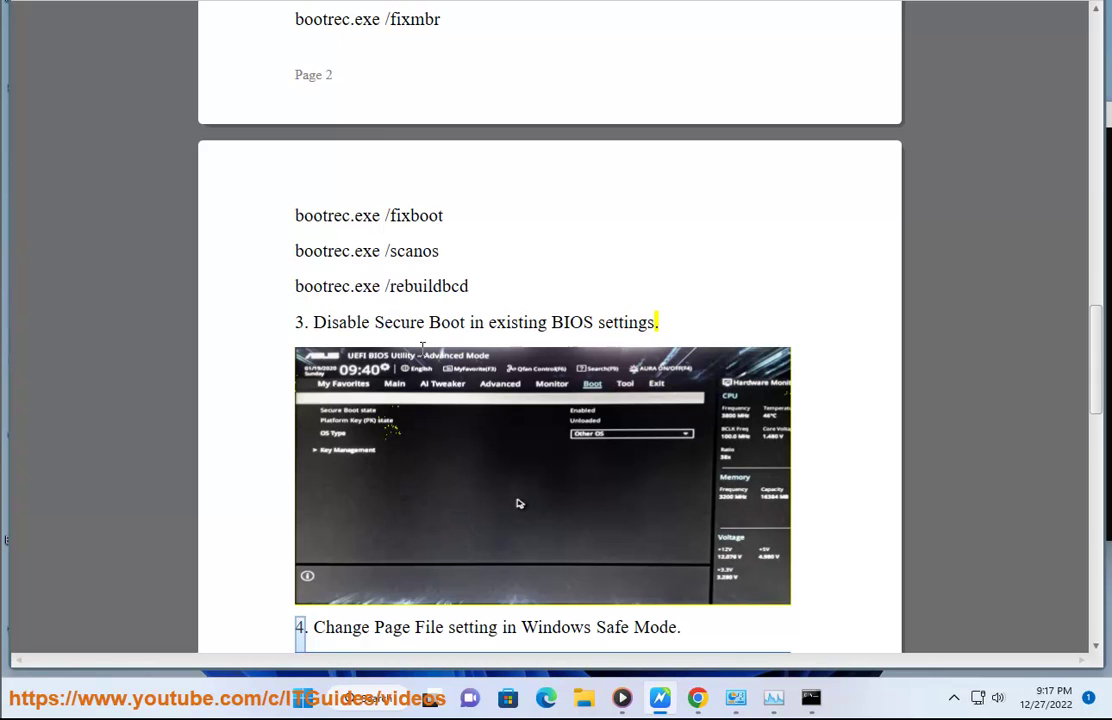
scroll(299, 627, down, 3)
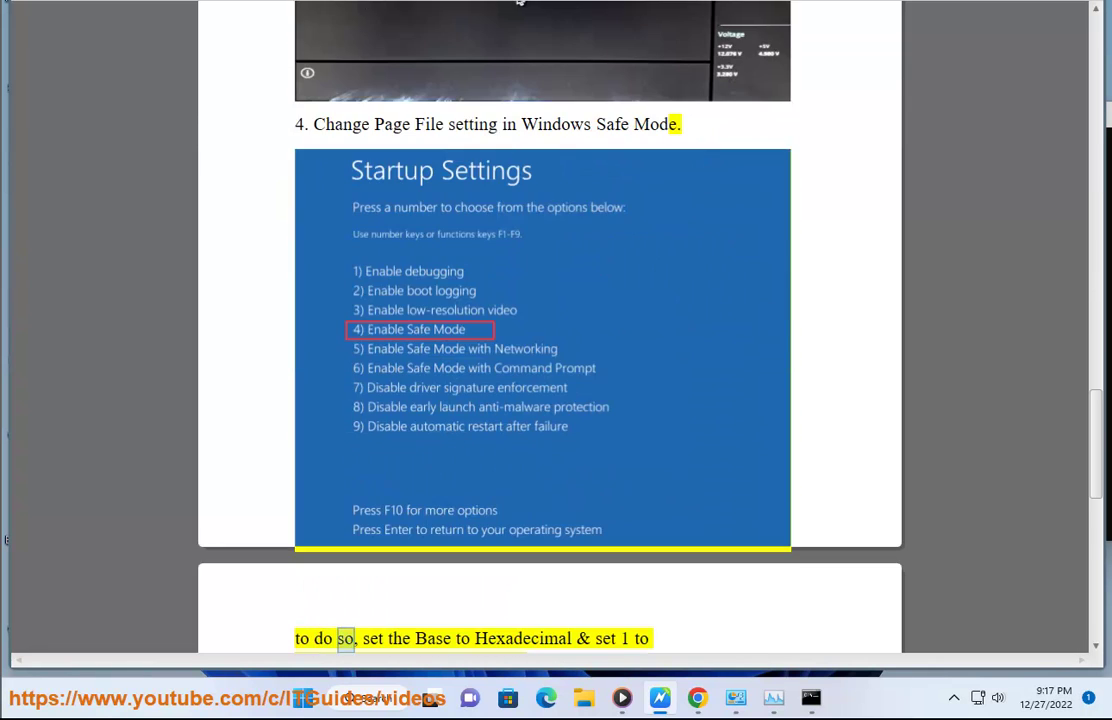
click(697, 700)
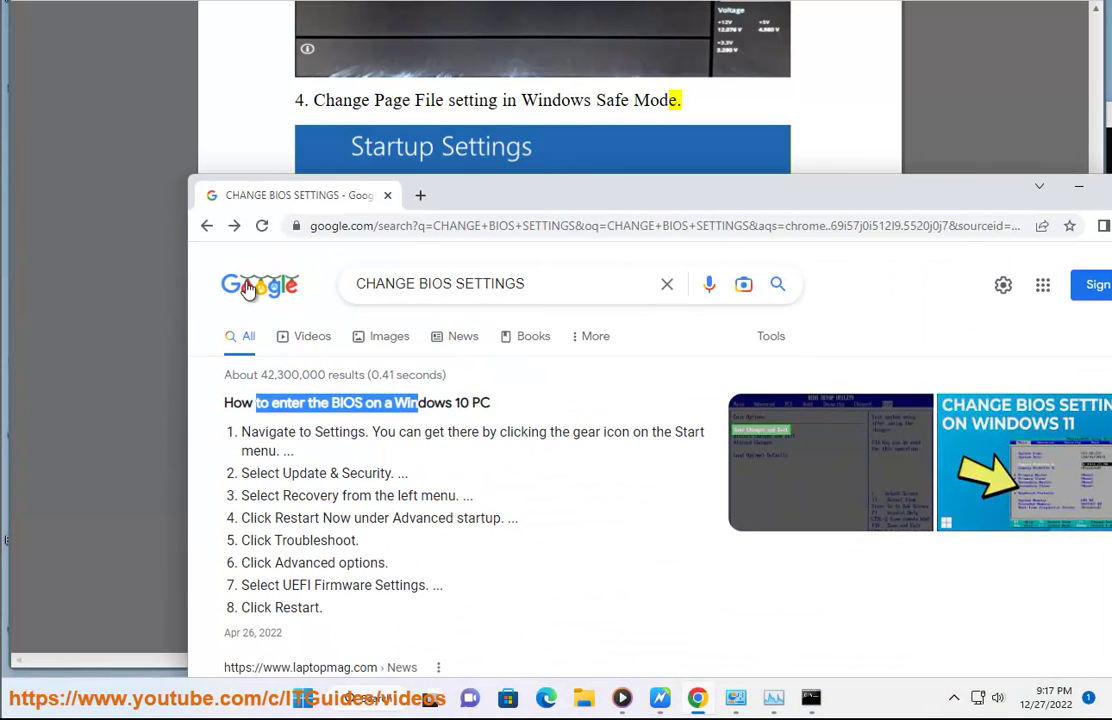
Step: Navigate history to the 'WINDOWS SAFE MODE' results and highlight the Advanced startup options result
click(205, 228)
click(235, 228)
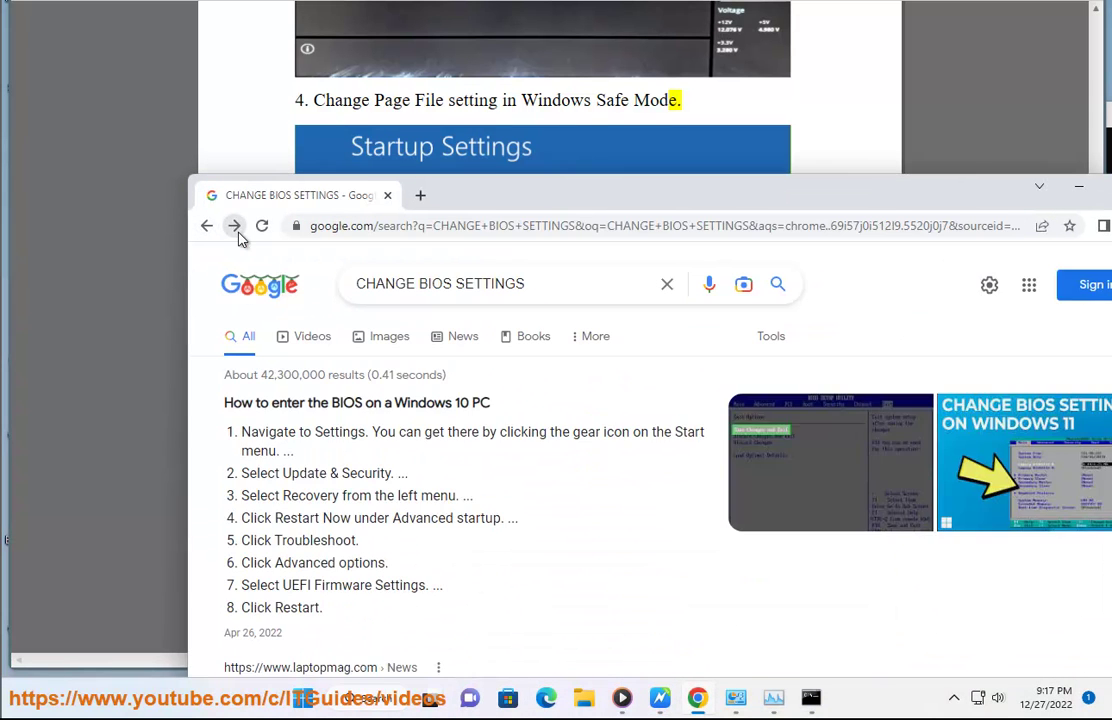
click(235, 228)
drag(596, 636, 238, 567)
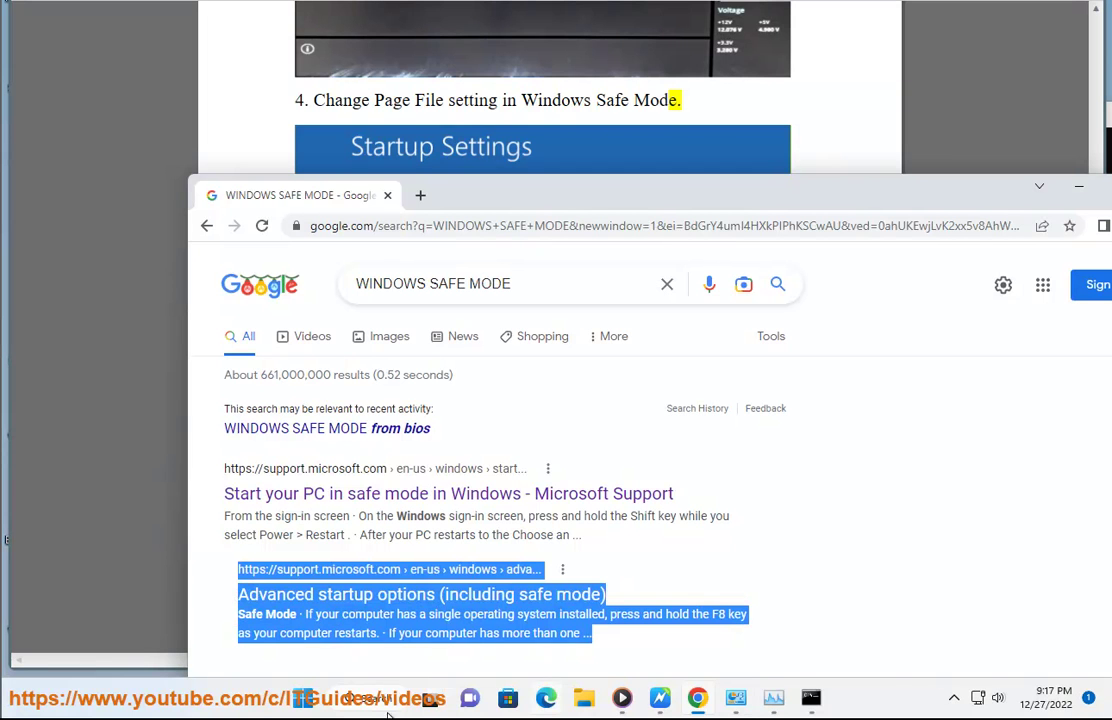
click(367, 697)
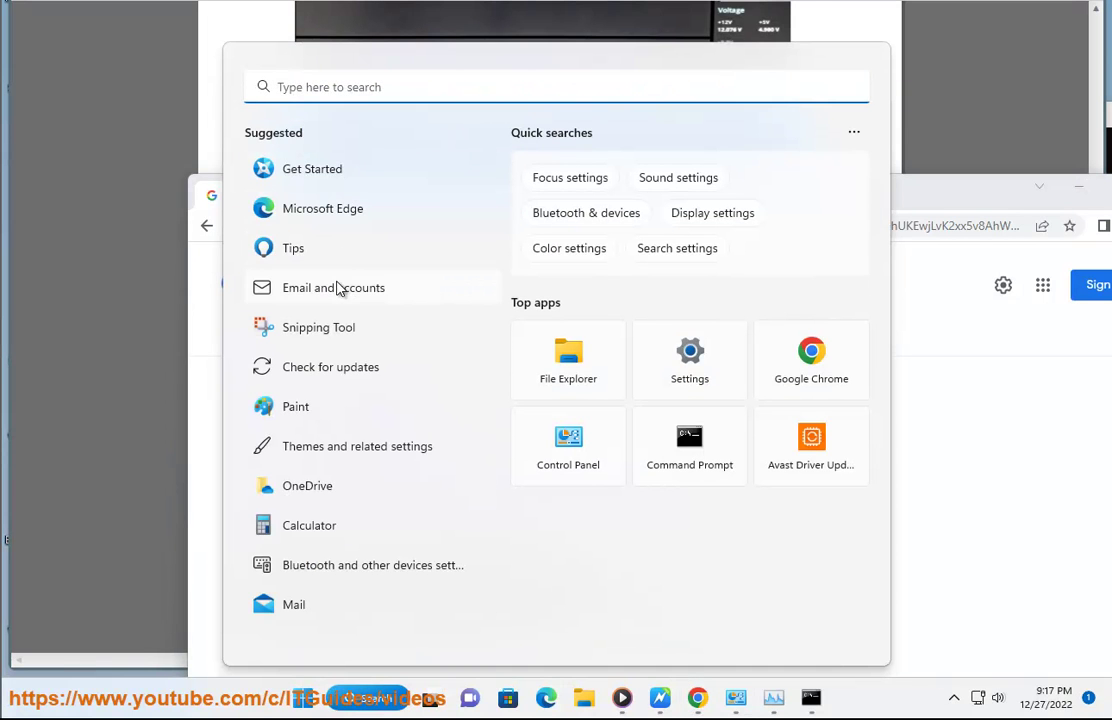
Step: Tick Safe boot (Minimal) in System Configuration, cancel it, and minimize Chrome to reveal the guide
text(MSC)
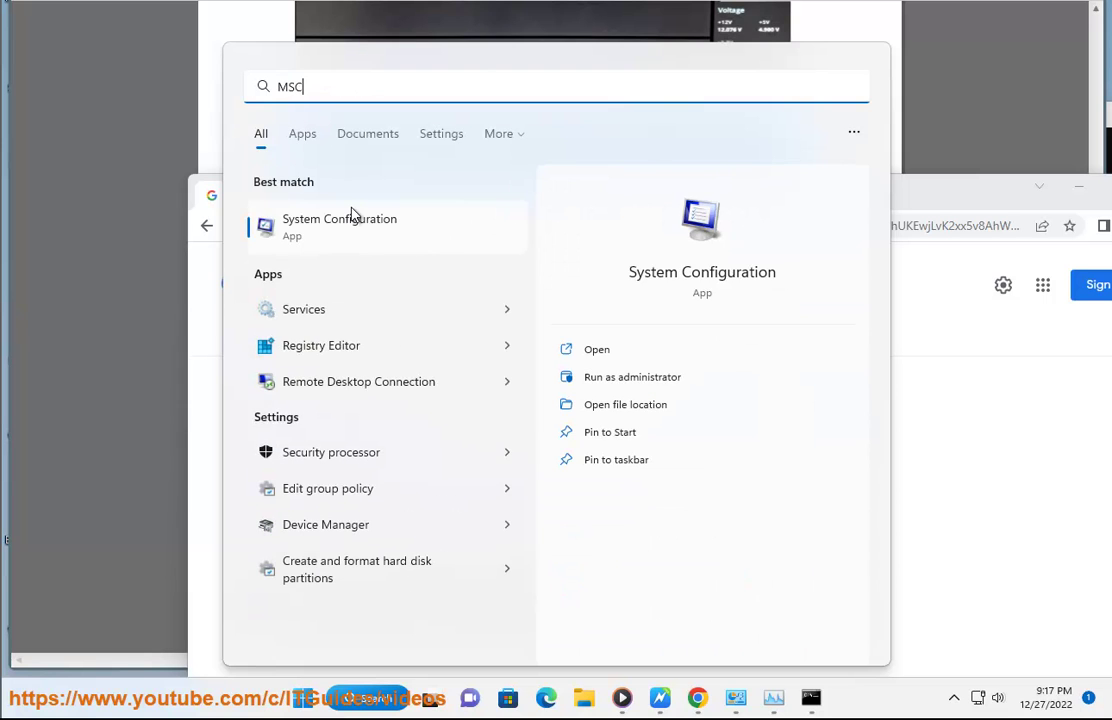
click(352, 216)
click(373, 178)
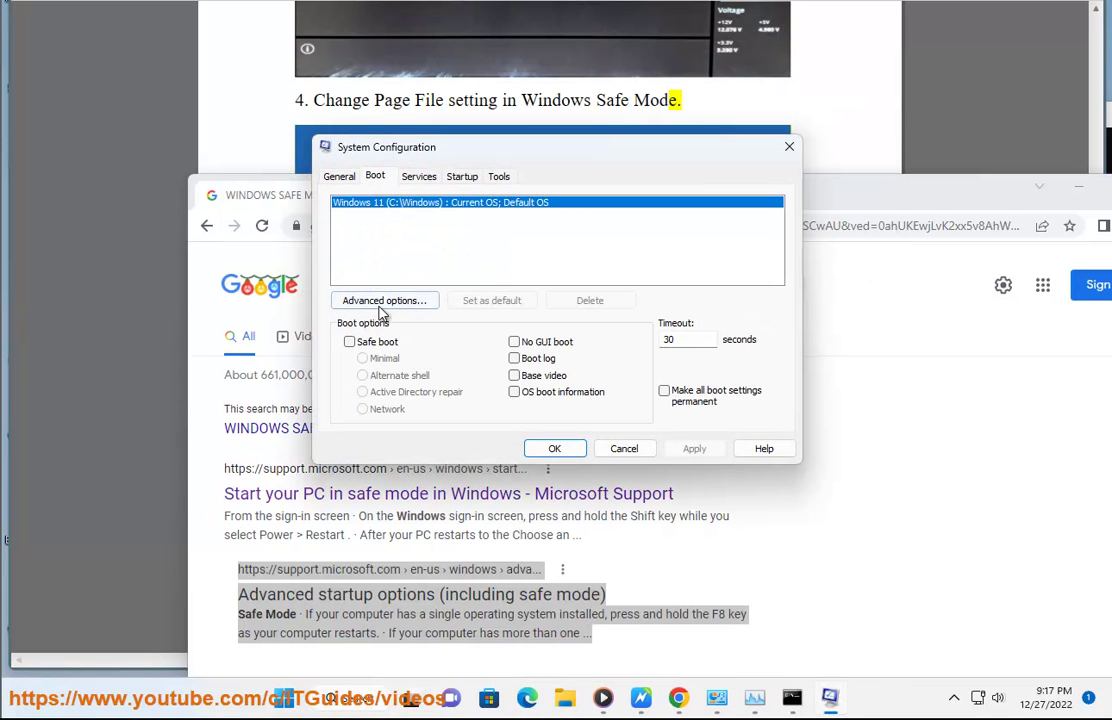
click(370, 344)
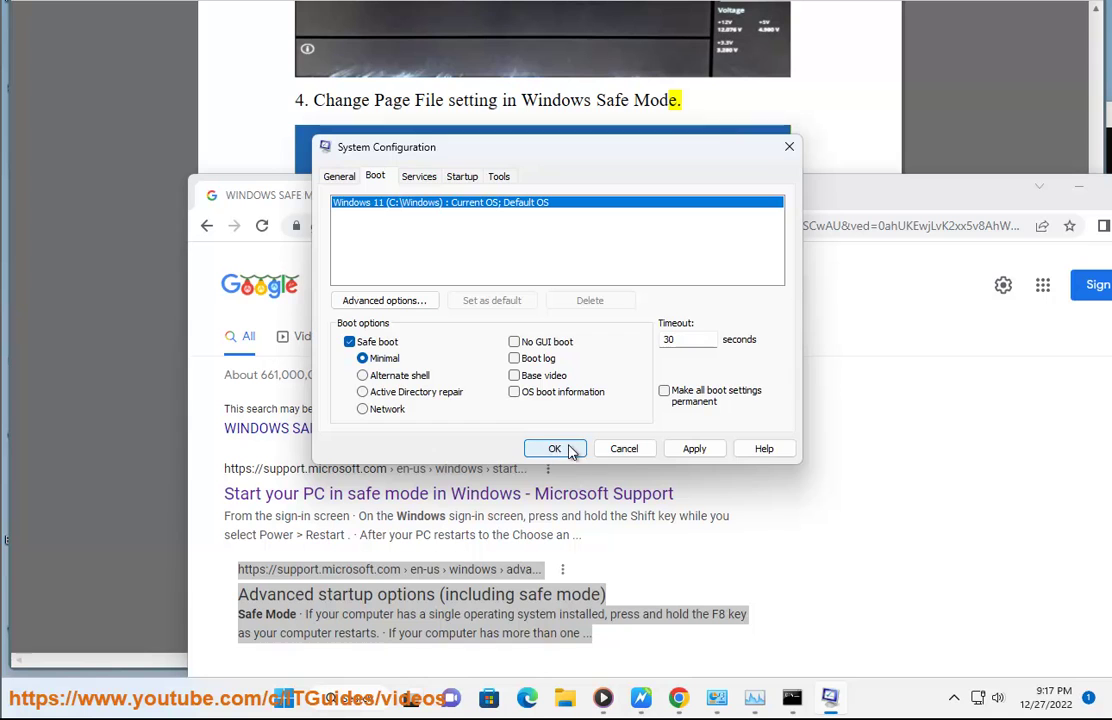
click(621, 449)
click(1078, 187)
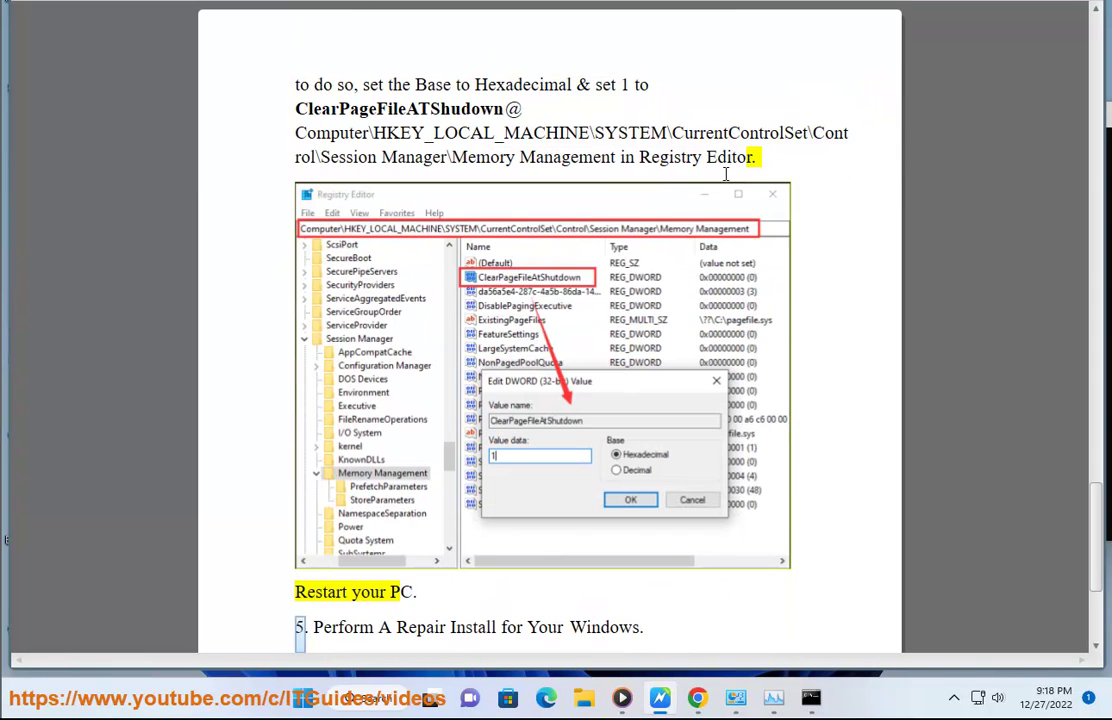
Step: Launch Registry Editor via REG search, approve it, and move its window lower
drag(757, 157, 578, 132)
click(378, 684)
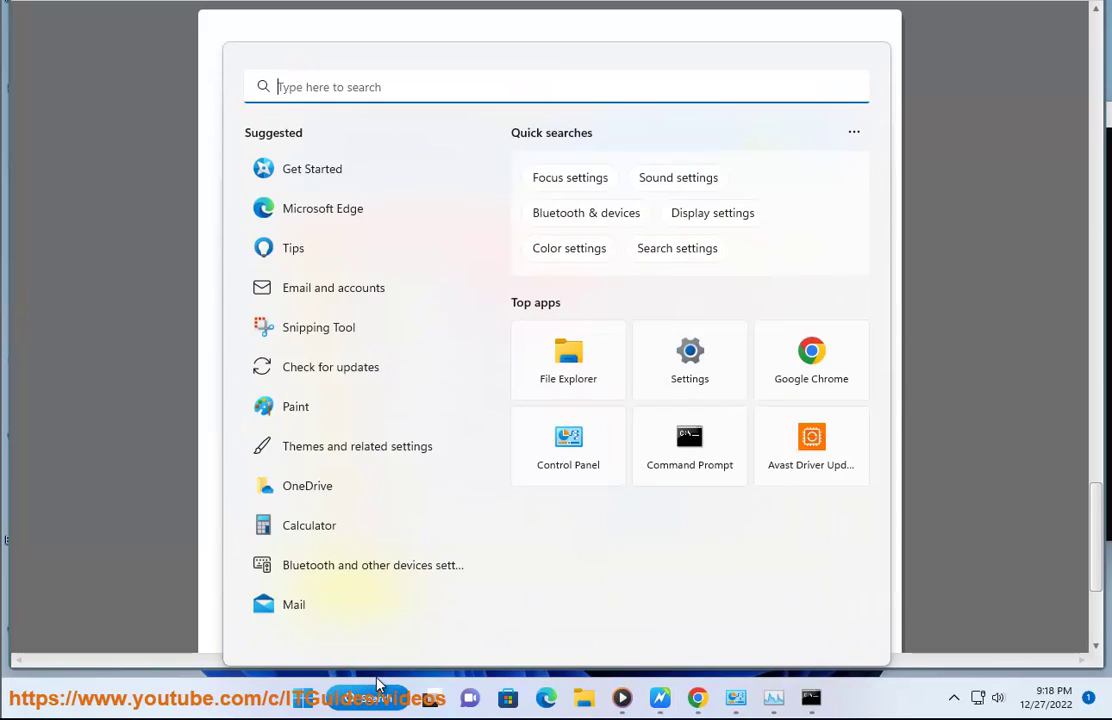
text(REG)
click(340, 228)
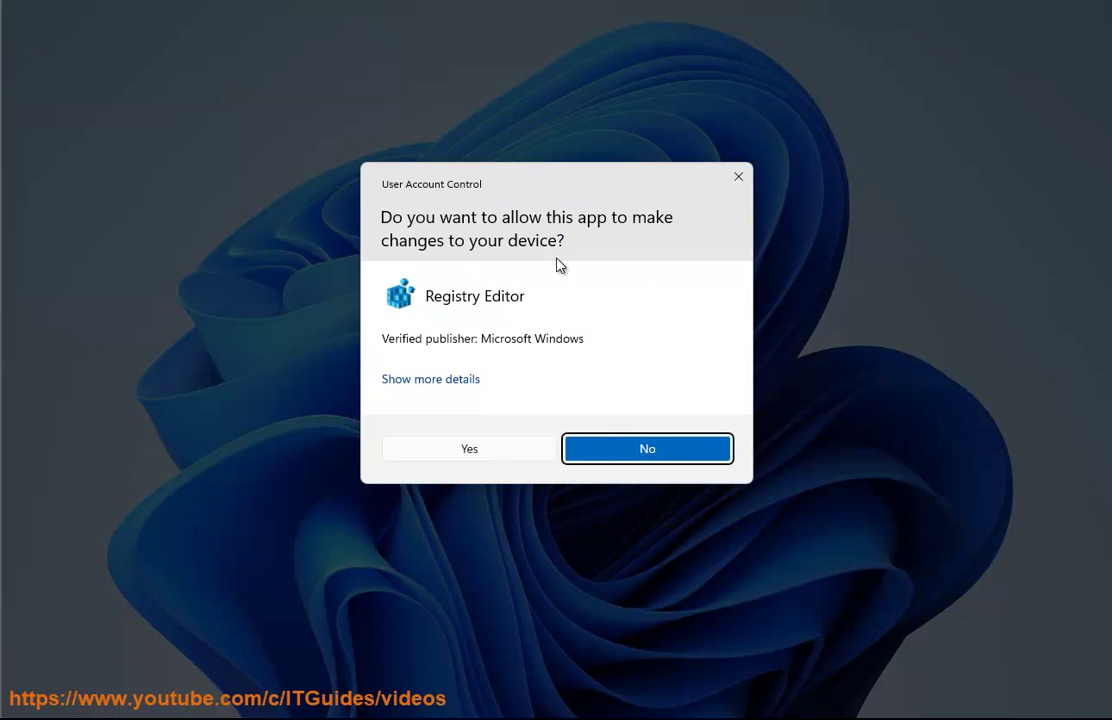
click(470, 452)
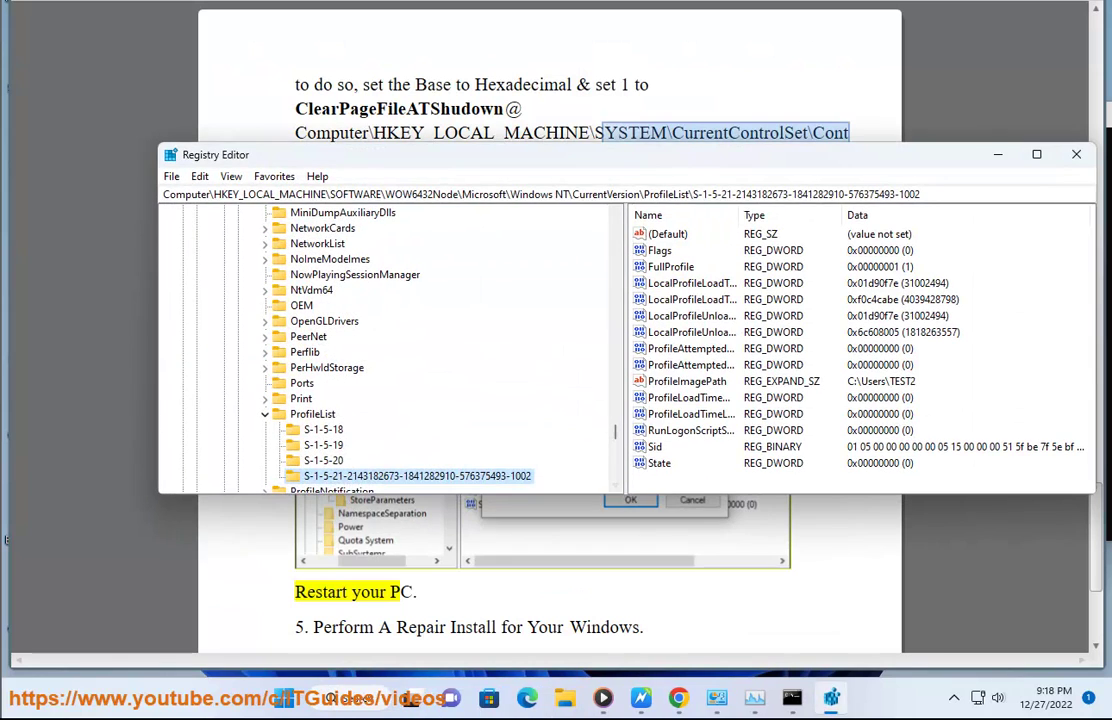
drag(681, 158, 712, 296)
click(610, 163)
Step: Copy the guide's Memory Management path into Registry Editor's address bar and jump to that key
drag(614, 158, 279, 142)
key(ctrl+c)
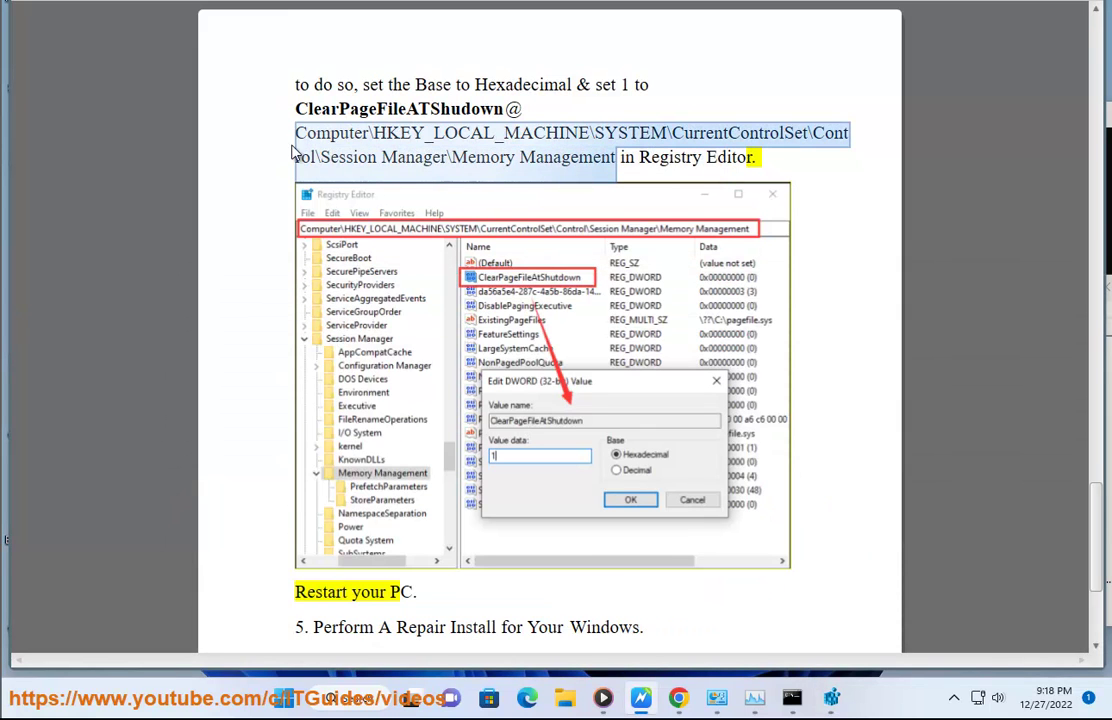
click(831, 697)
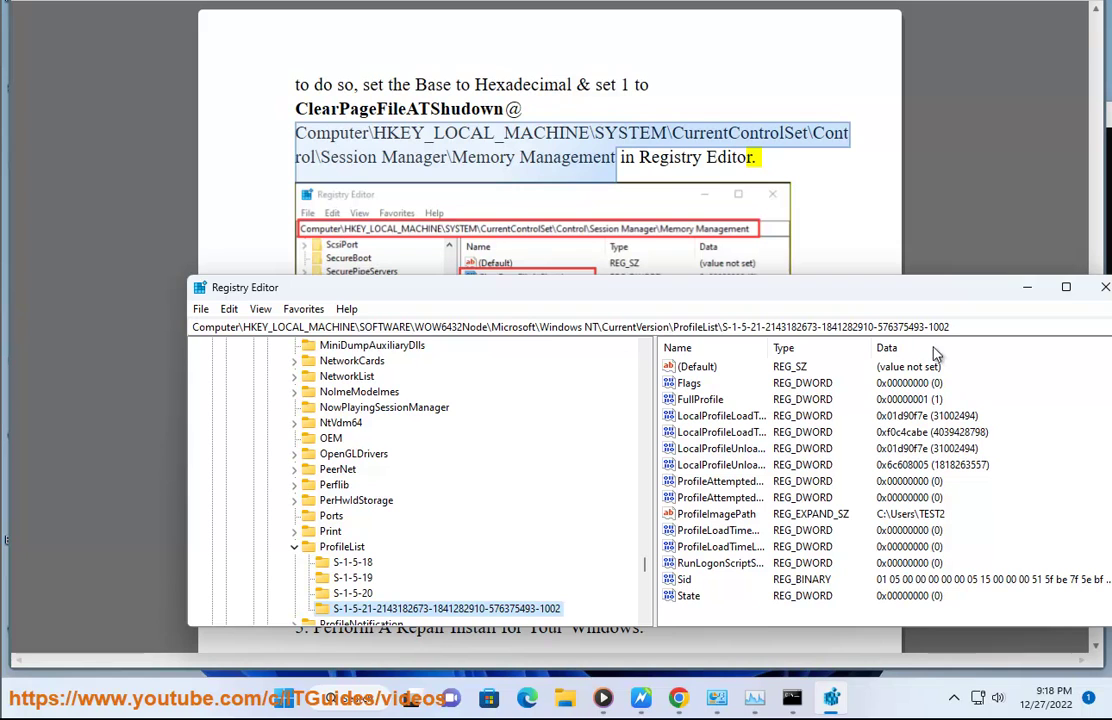
click(958, 327)
key(BackSpace)
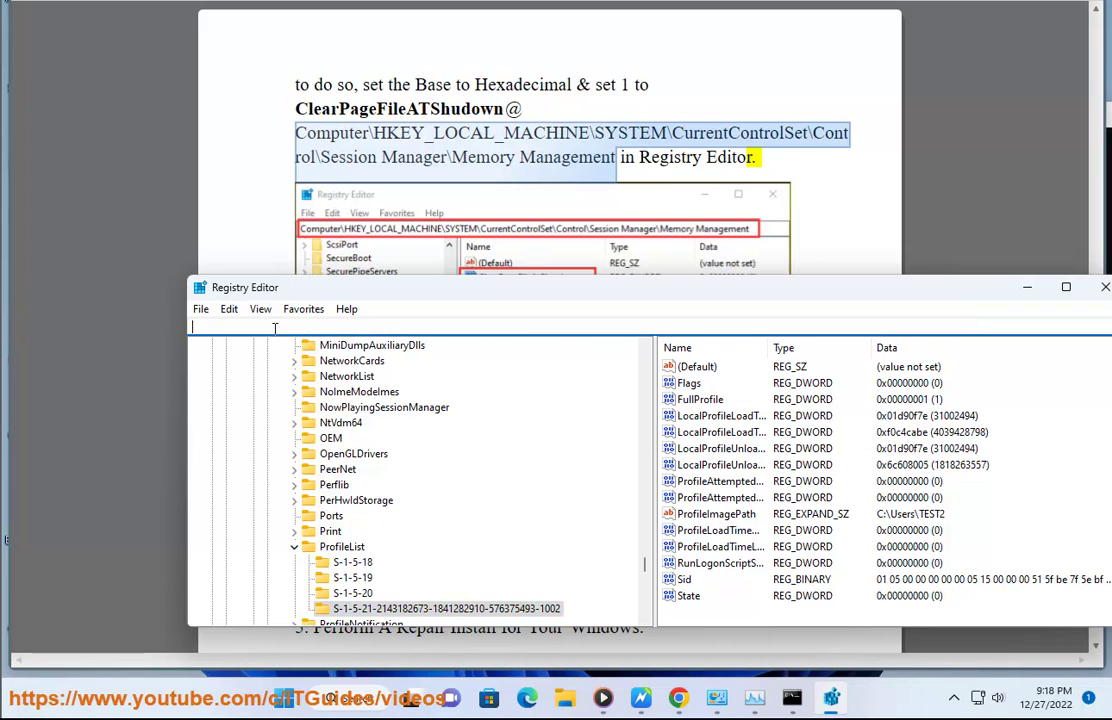
key(ctrl+v)
key(Return)
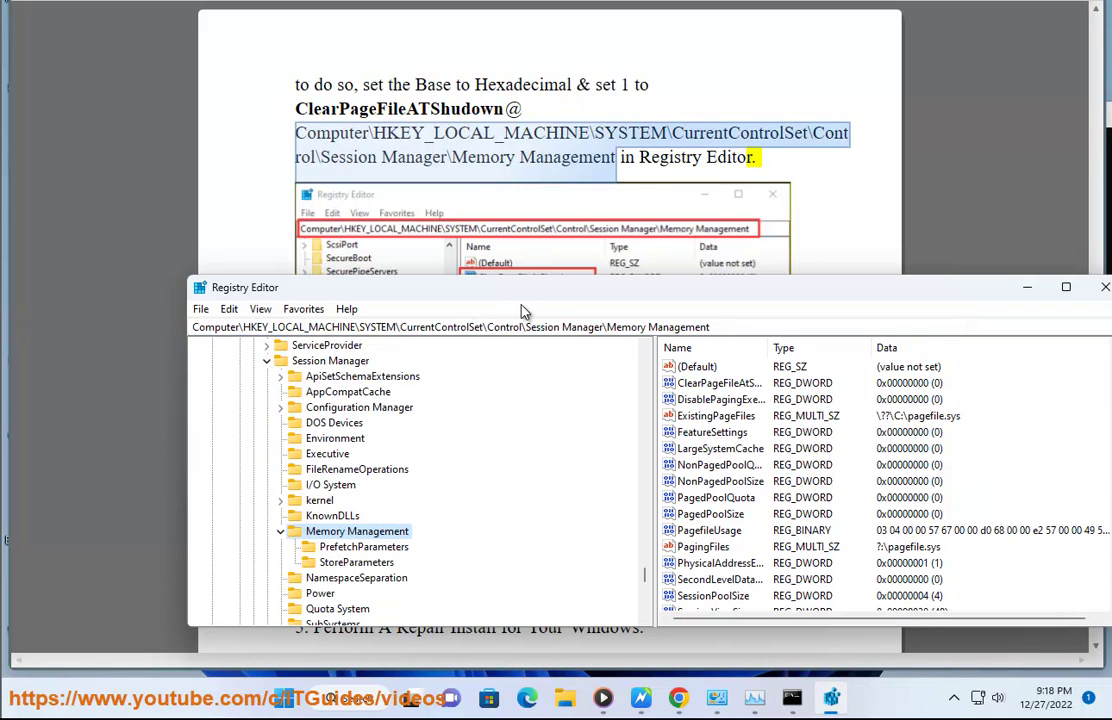
Step: Inspect the ClearPageFileAtShutdown value, cancel without saving, and close Registry Editor
drag(524, 296, 497, 196)
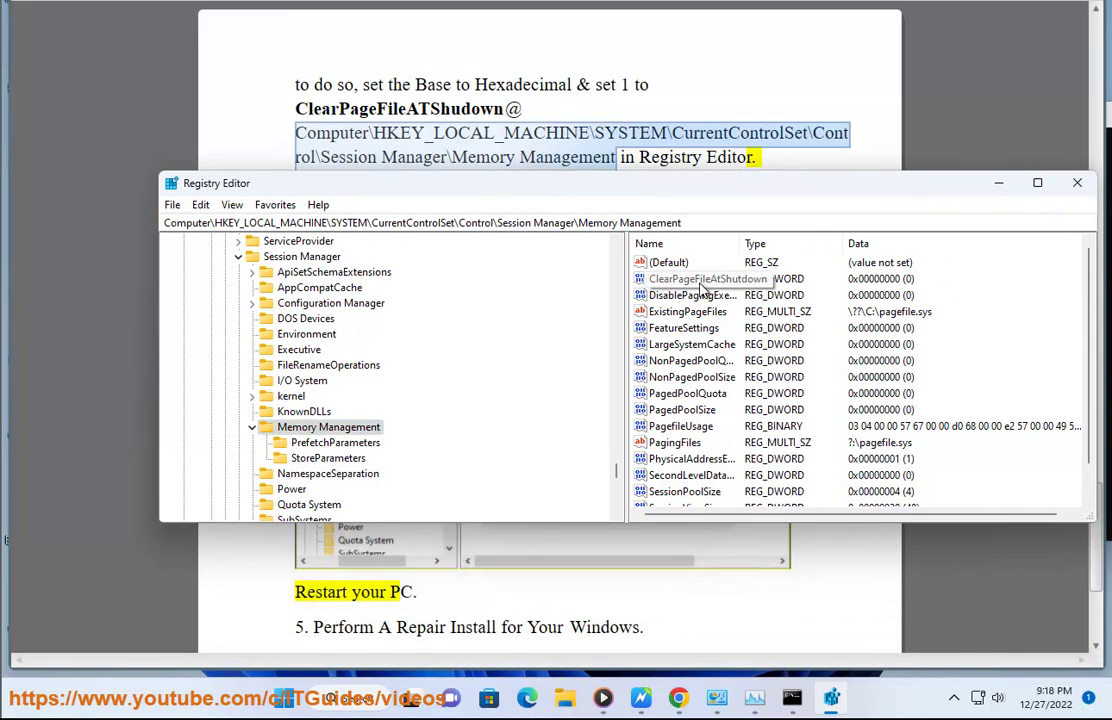
double_click(700, 280)
drag(335, 277, 787, 330)
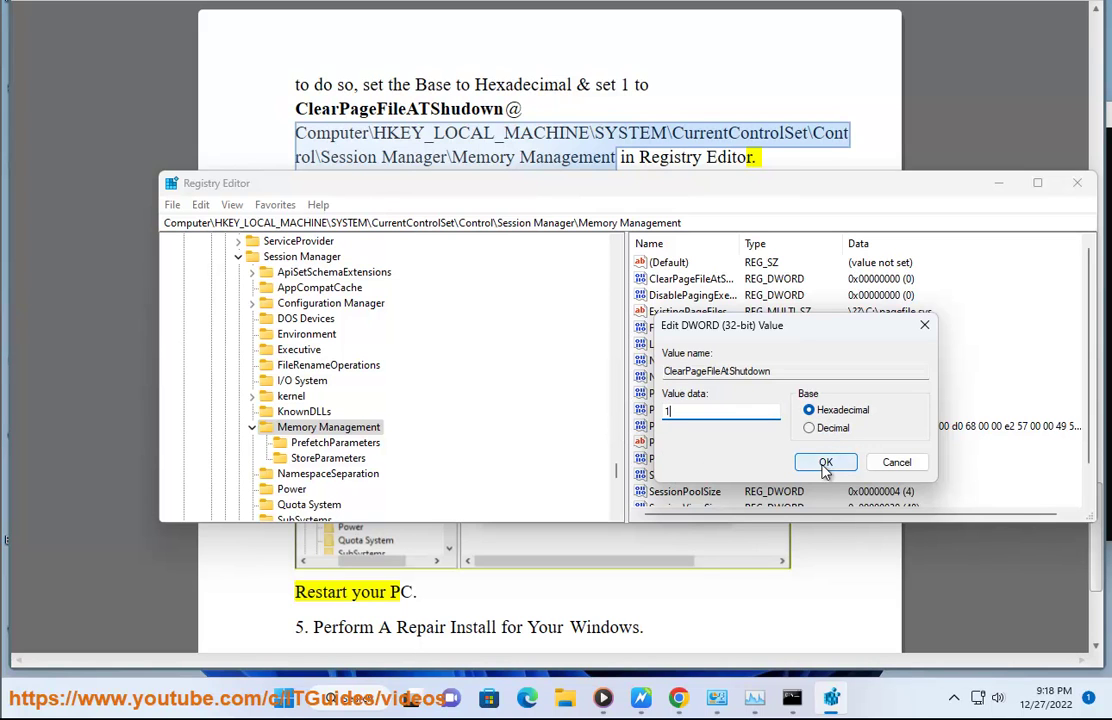
click(897, 463)
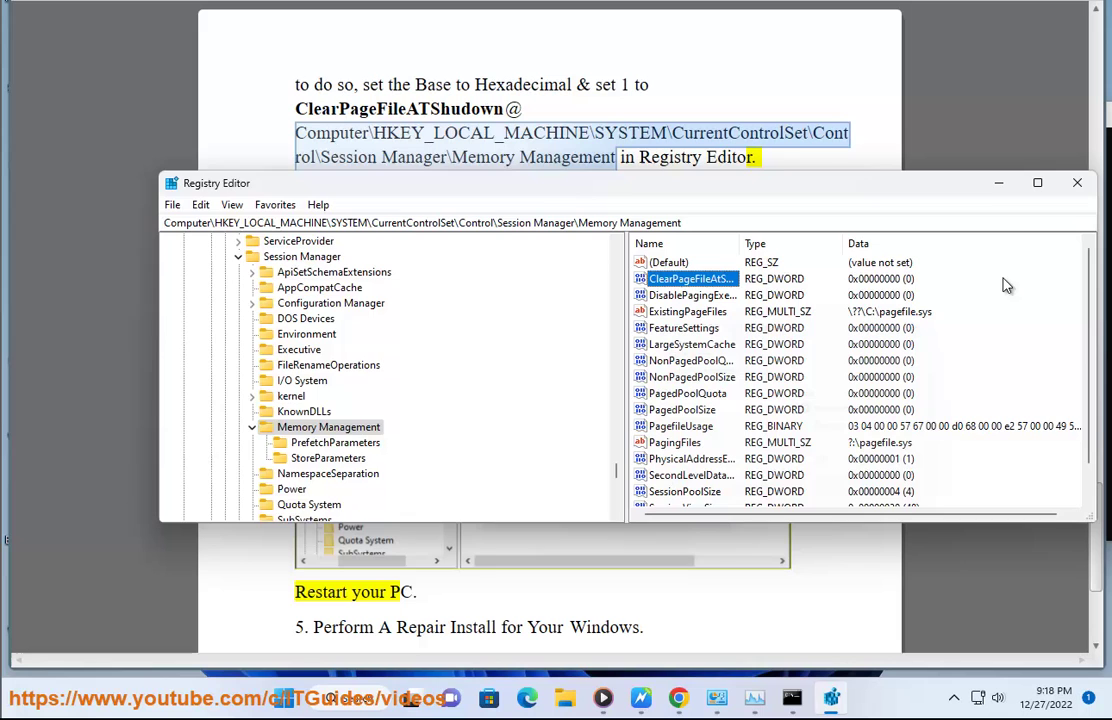
click(1077, 183)
click(303, 698)
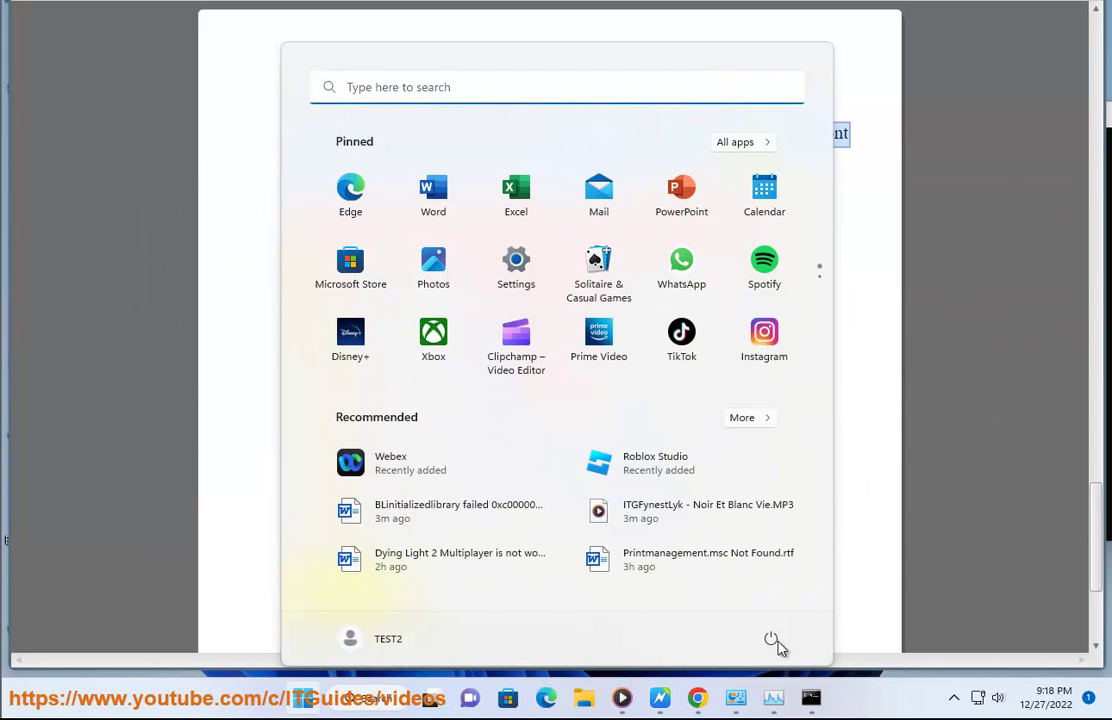
Step: Check the Start menu's Restart option, then return to the 'WINDOWS SAFE MODE' search with 'SAFE MODE' selected
click(773, 635)
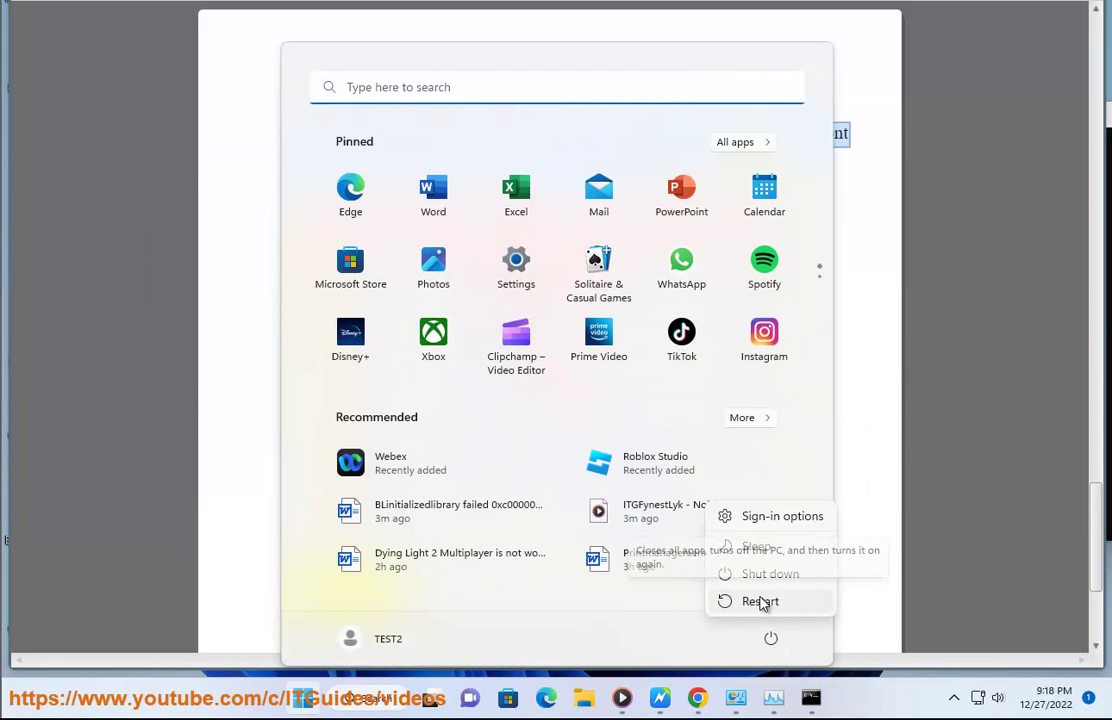
click(510, 465)
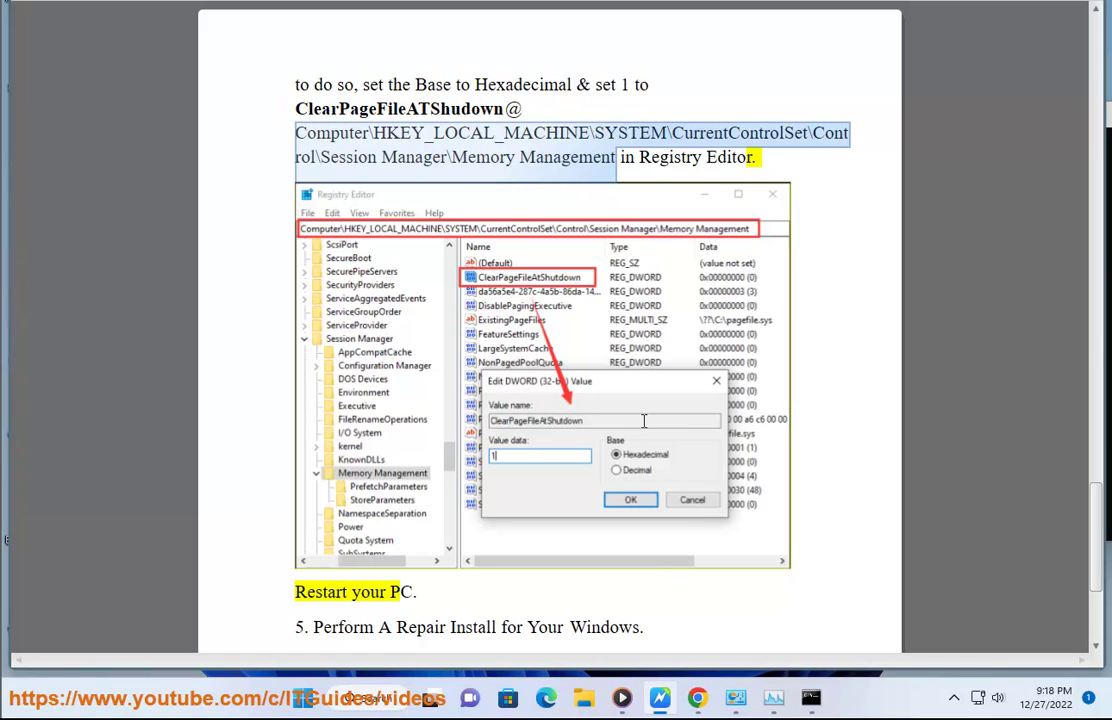
click(862, 365)
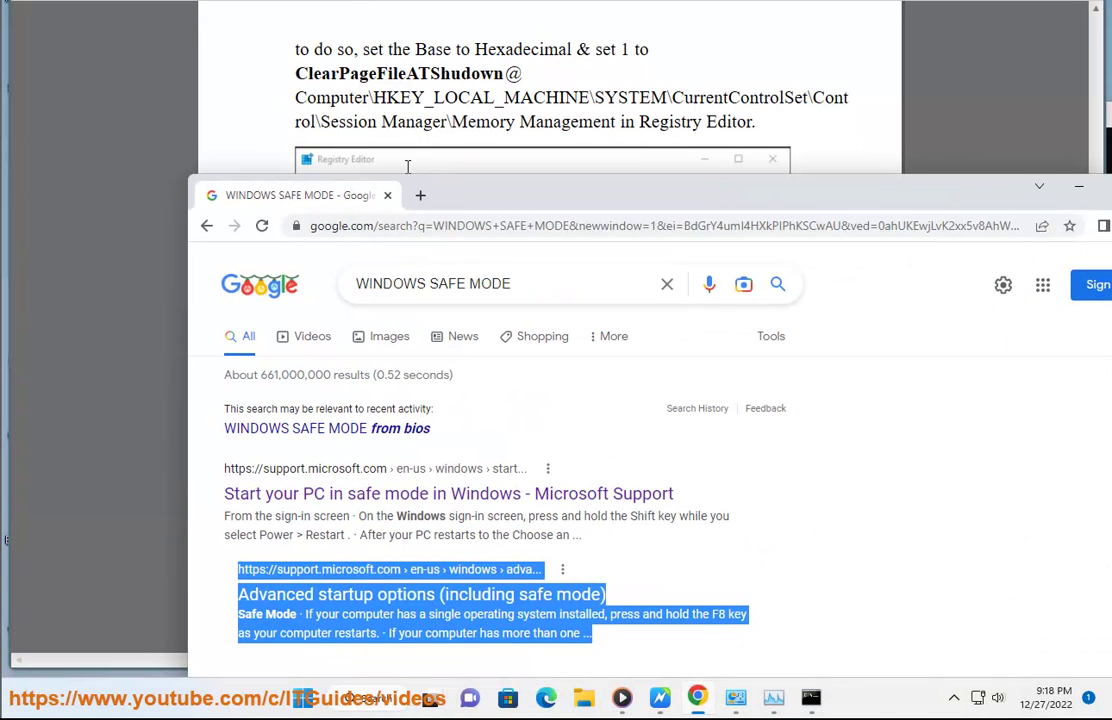
key(alt+Tab)
drag(520, 283, 437, 292)
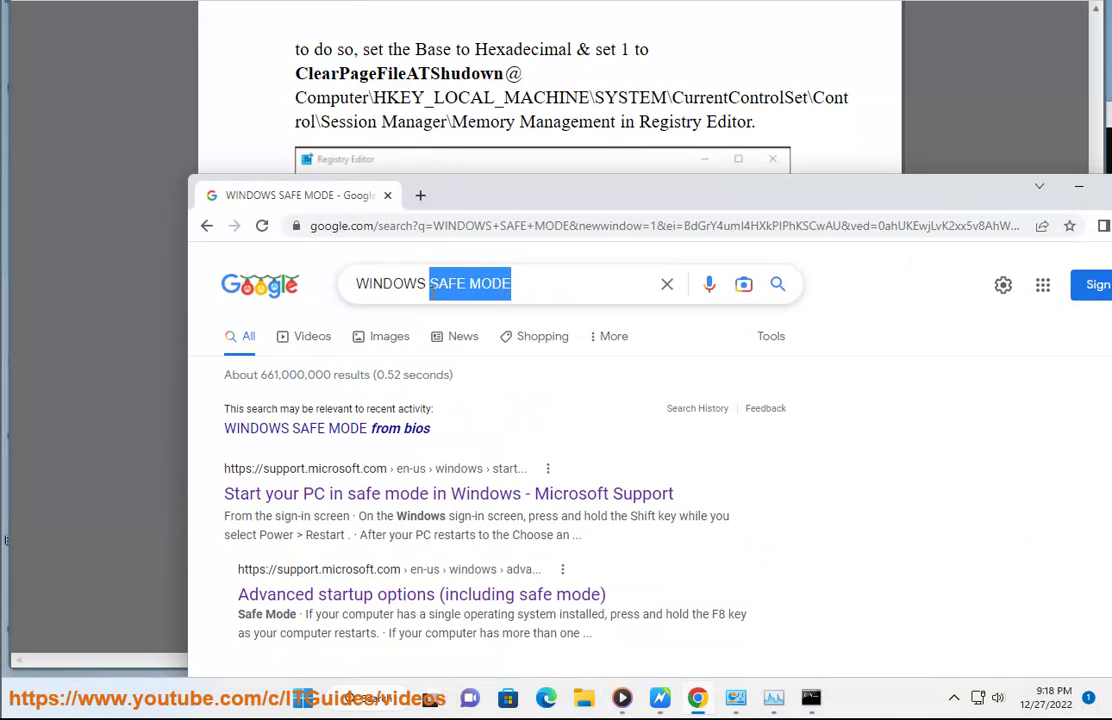
Step: Search Google for 'WINDOWS ISO' and highlight the two Microsoft download results
text(ISO)
key(Return)
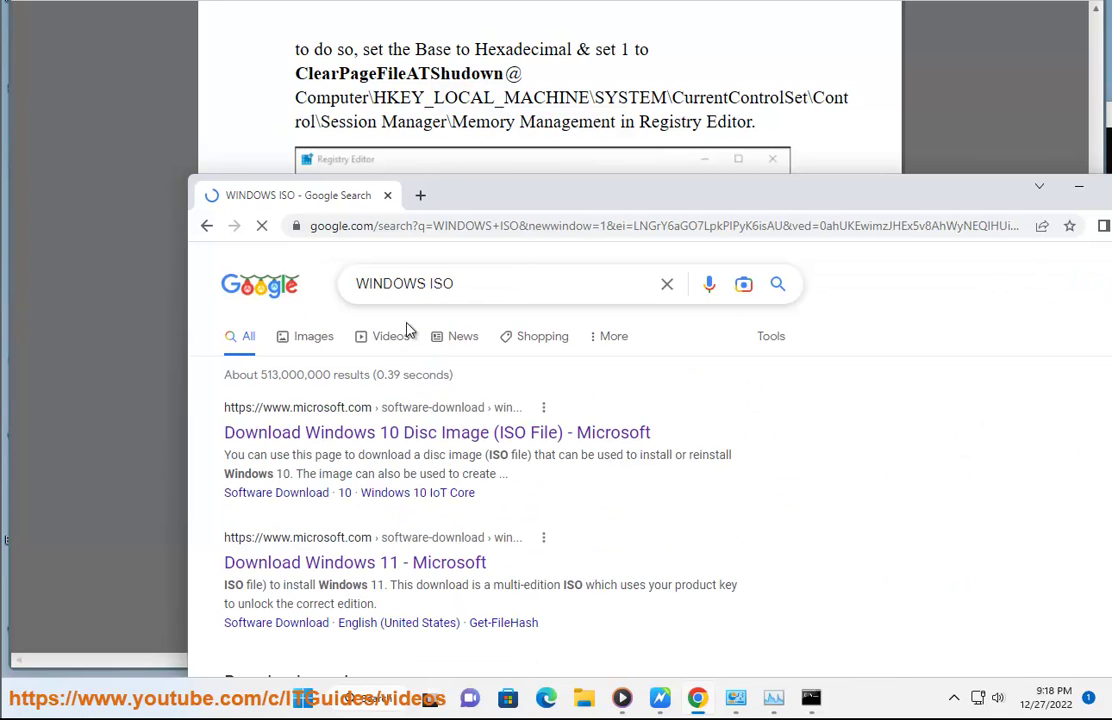
drag(573, 630, 285, 473)
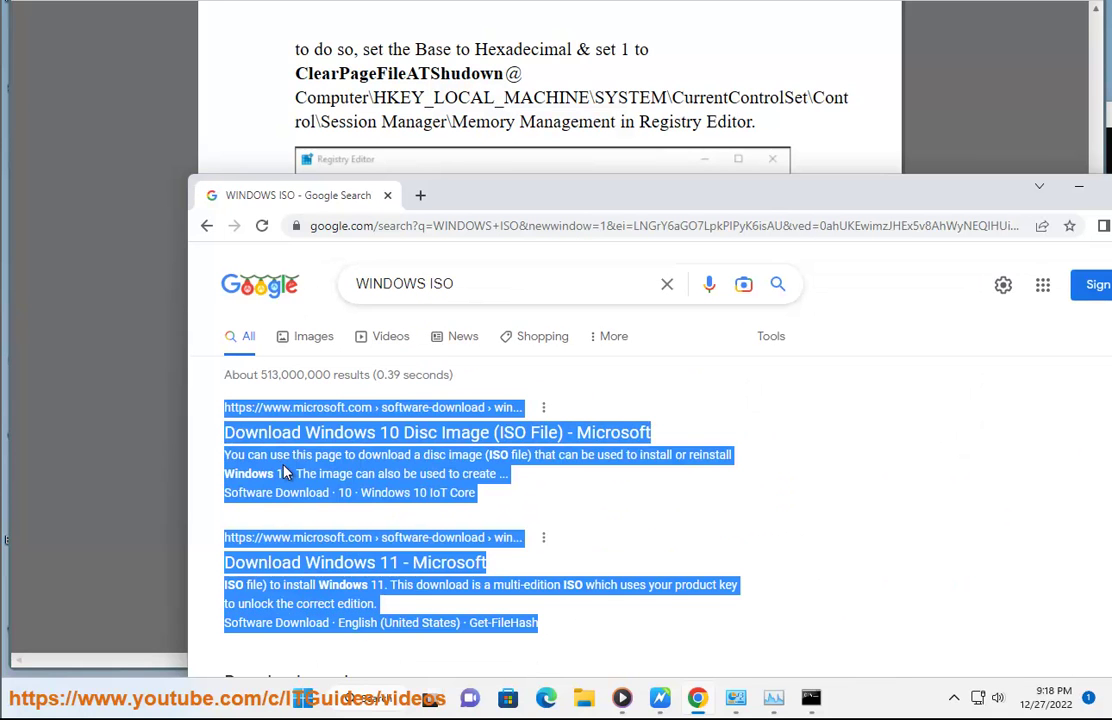
Step: Run Windows setup from DVD Drive (D:) under This PC, approving the UAC prompt
click(586, 698)
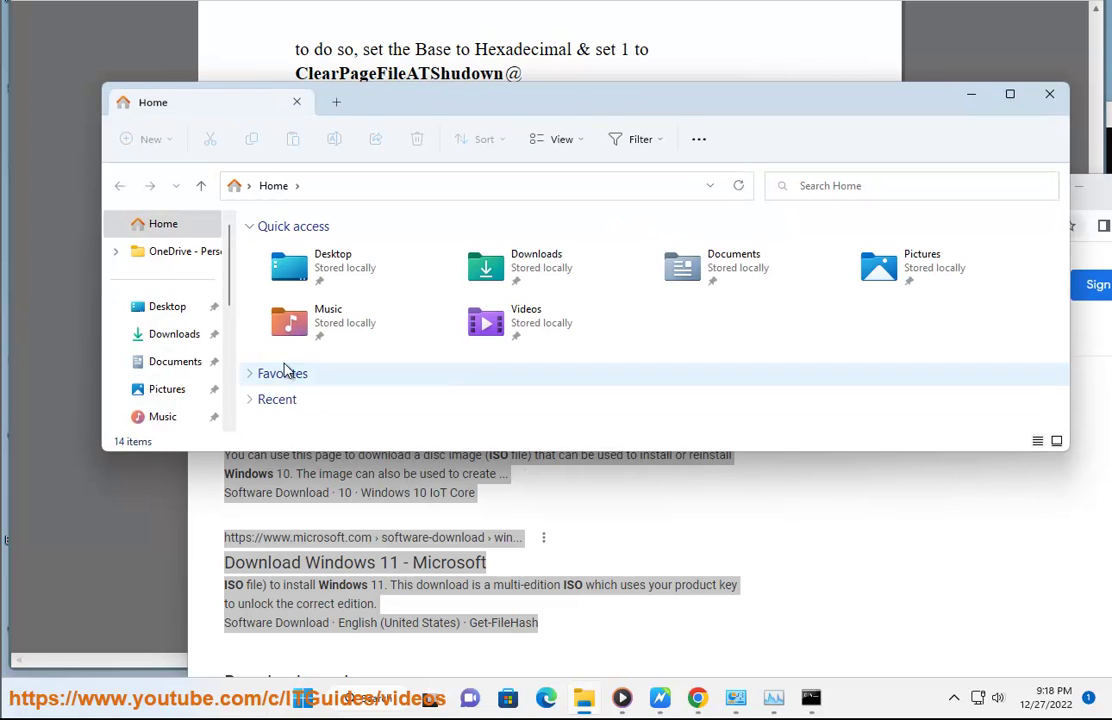
scroll(163, 418, down, 4)
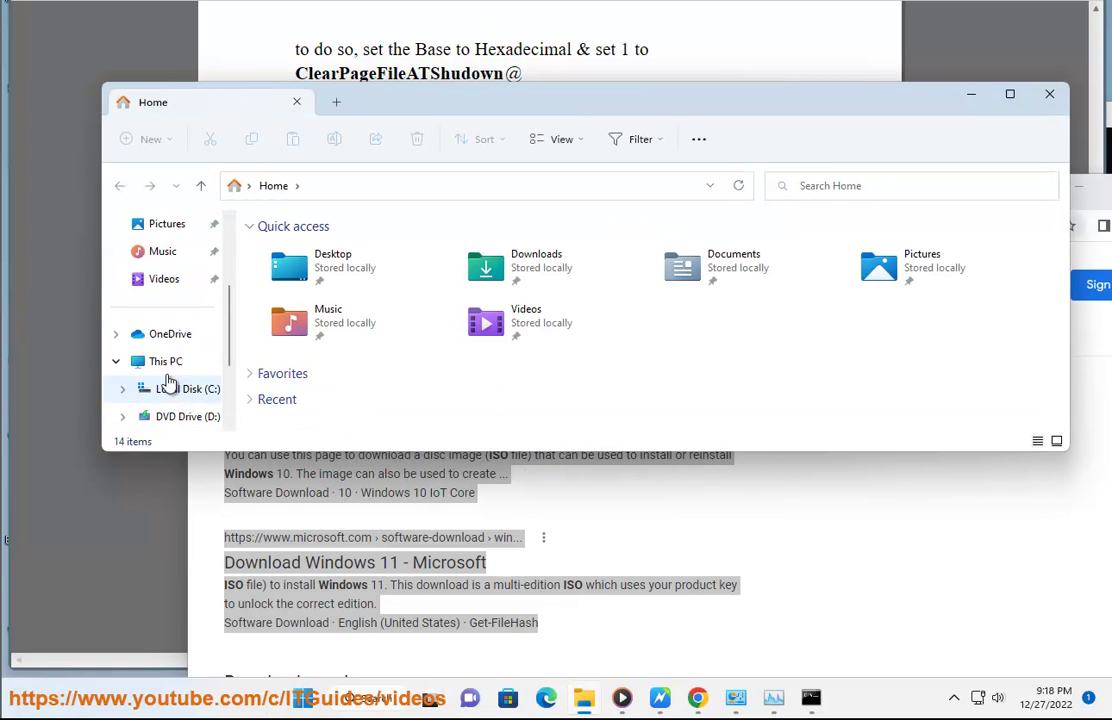
click(166, 361)
double_click(532, 270)
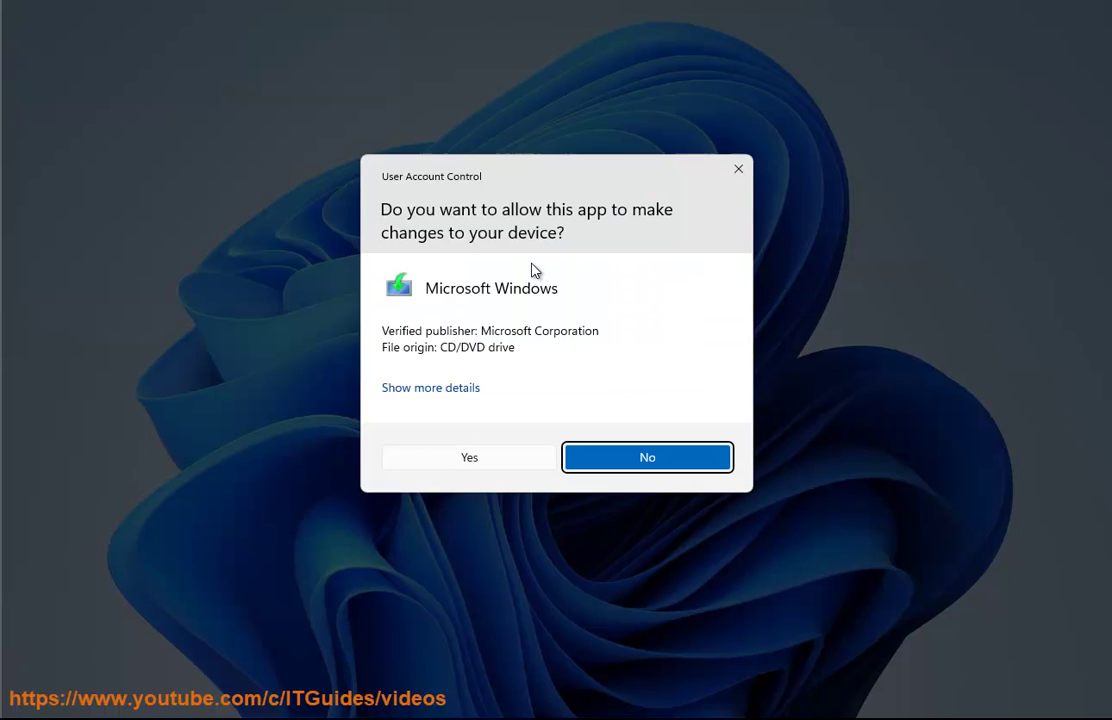
click(501, 457)
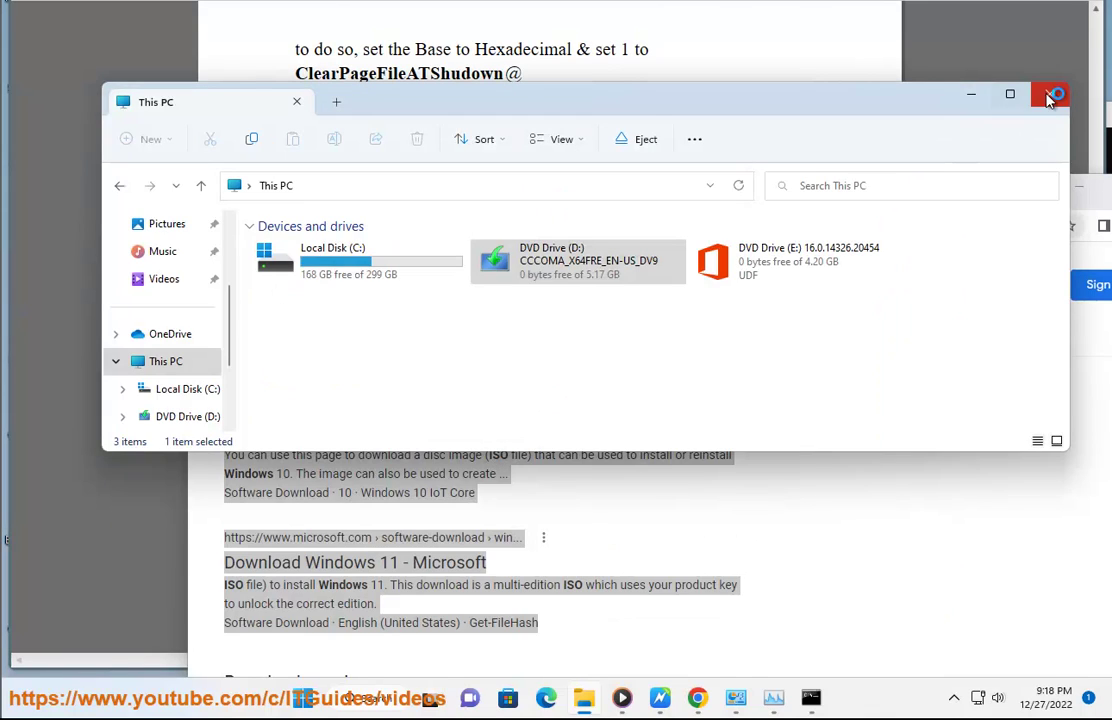
click(1049, 95)
click(1076, 188)
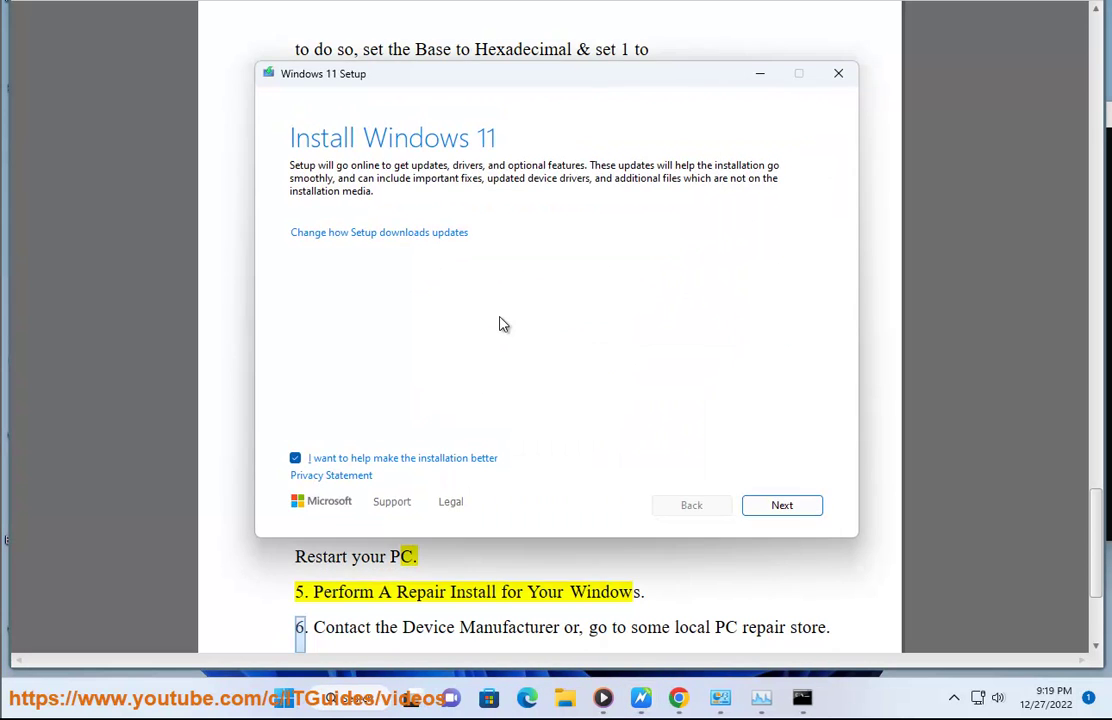
Step: Set Setup's update download option to 'Not right now' and continue to checking the PC
click(361, 235)
click(323, 266)
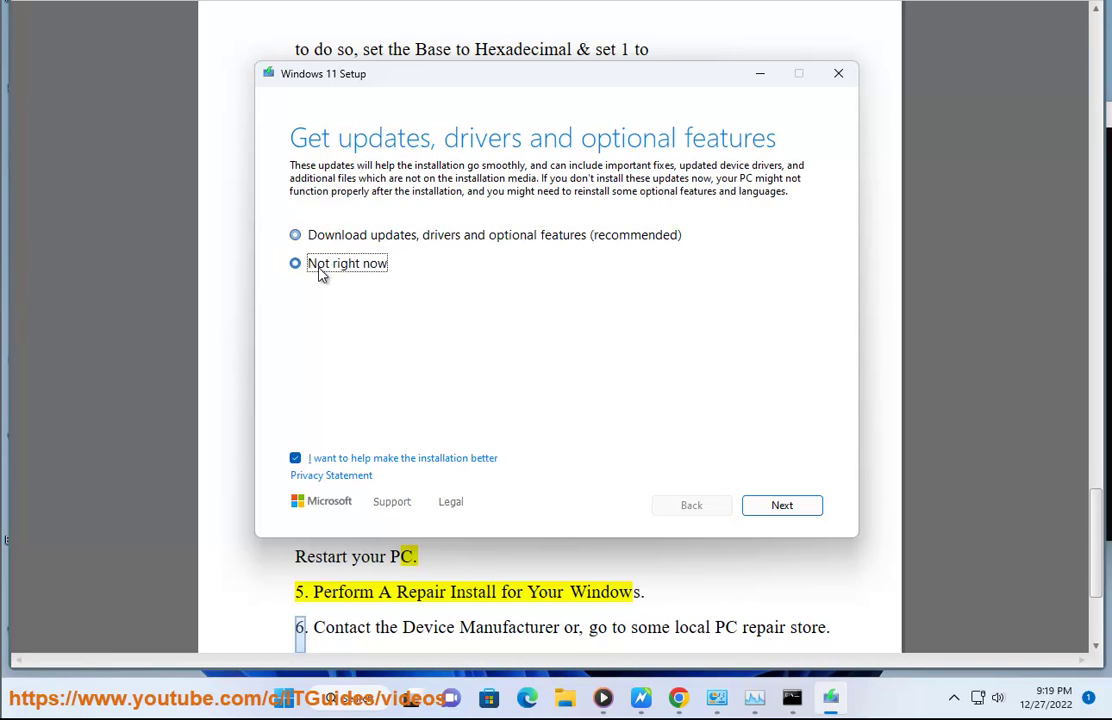
click(774, 511)
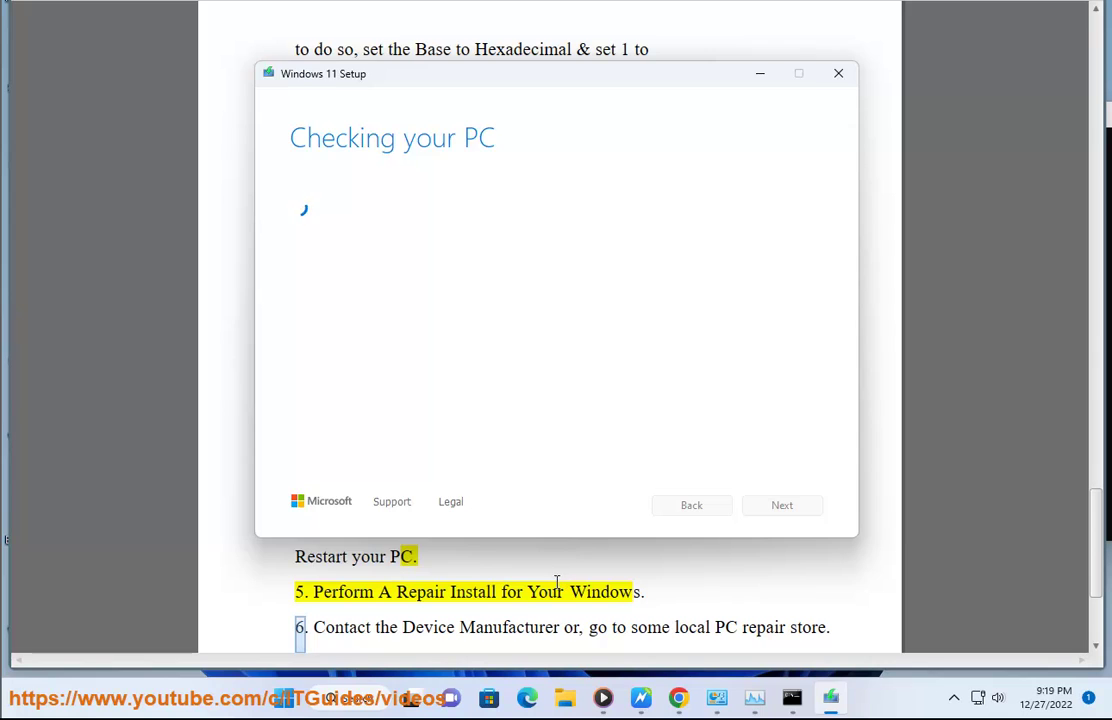
key(alt+Tab)
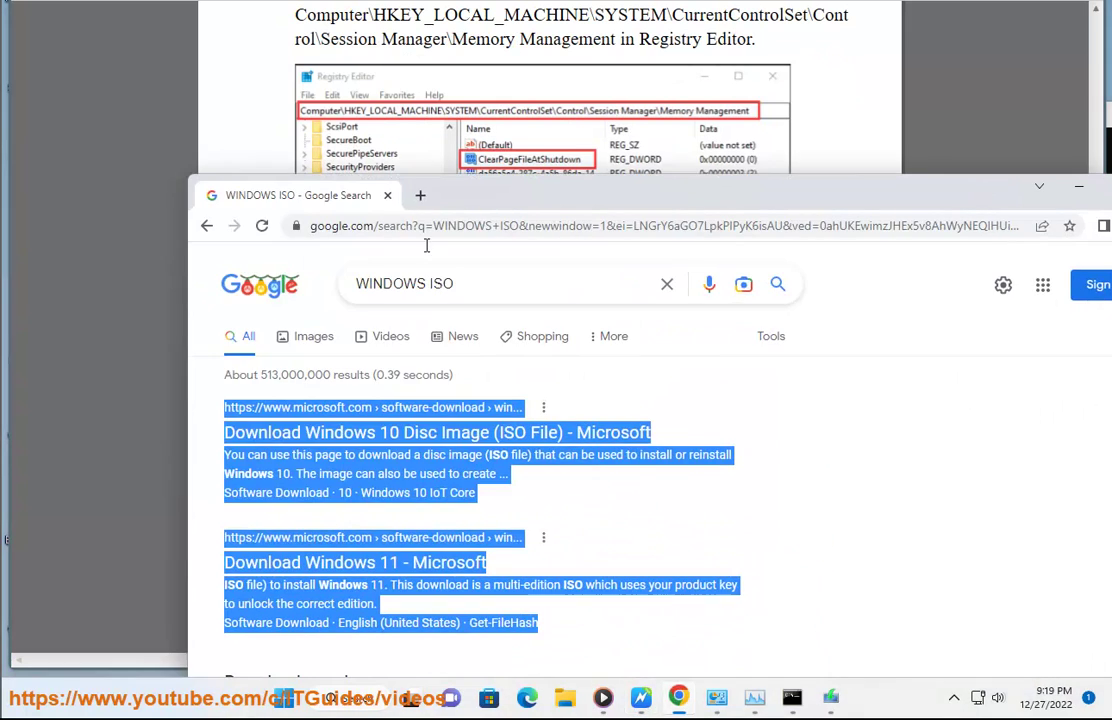
Step: Replace the Google query with 'nyc pc repair STORE' and run the search
key(alt+Tab)
drag(471, 290, 272, 272)
text(NYC PC)
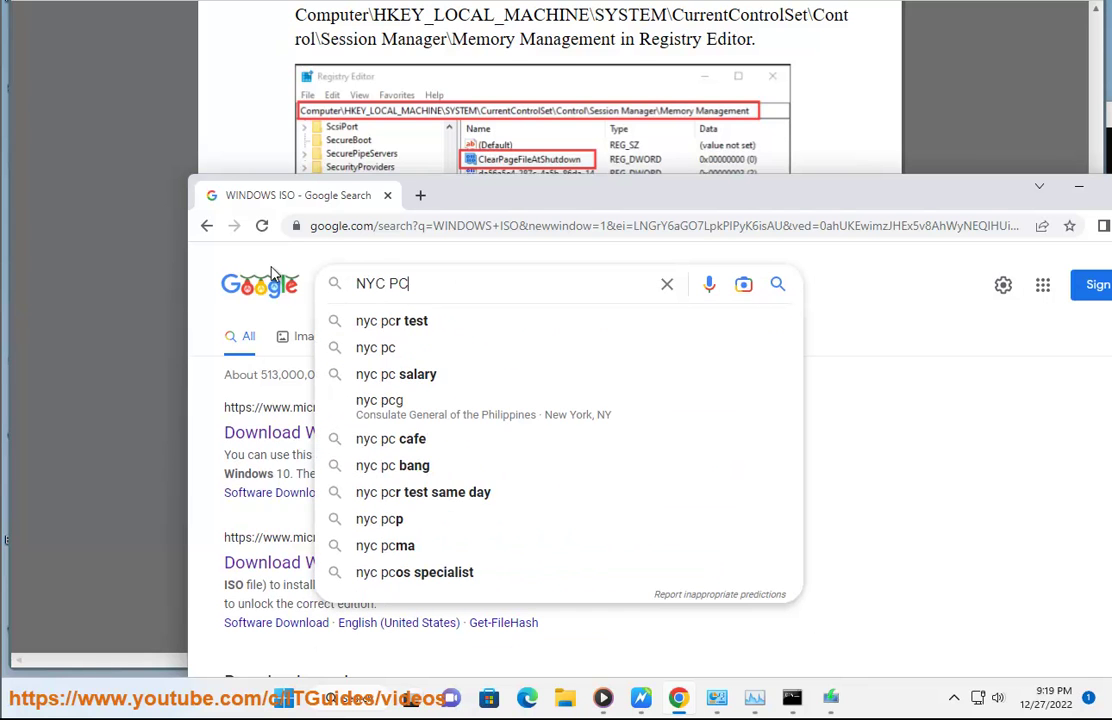
text( ST)
key(BackSpace)
text(RE)
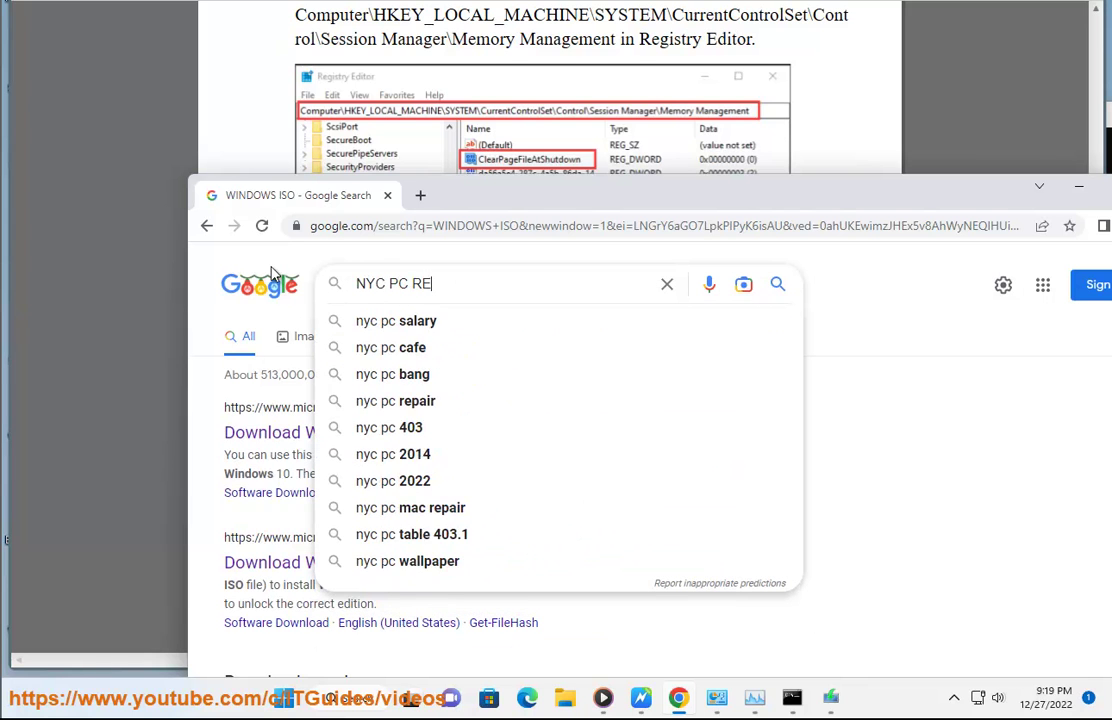
key(Down)
text(STORE)
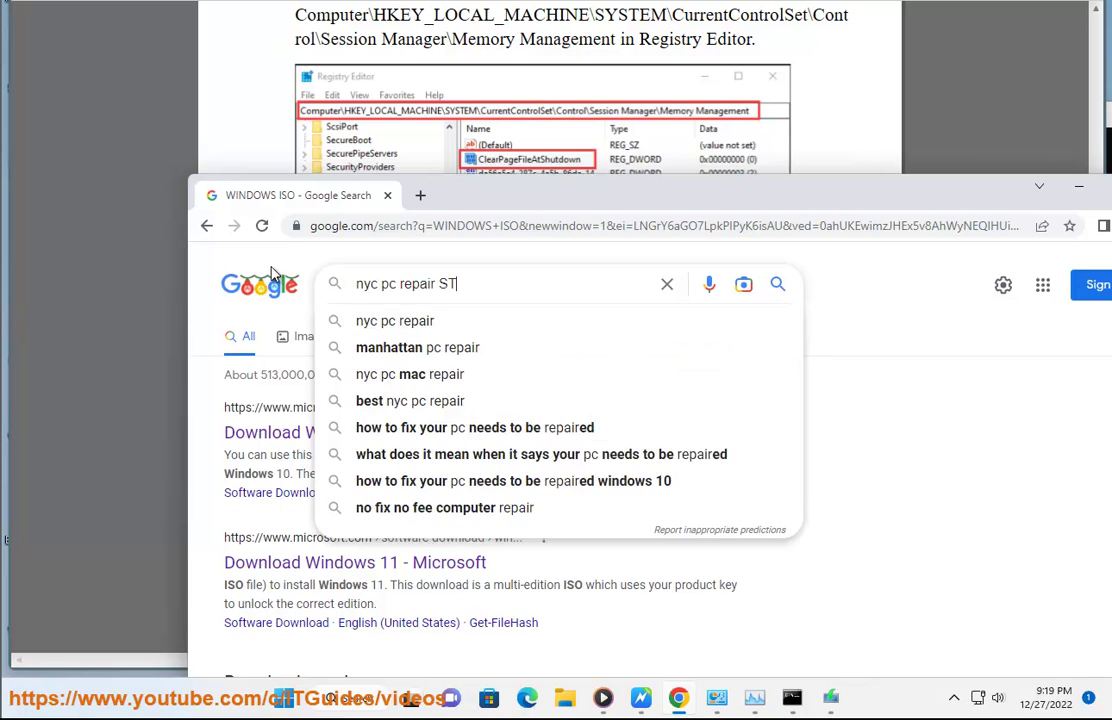
key(Return)
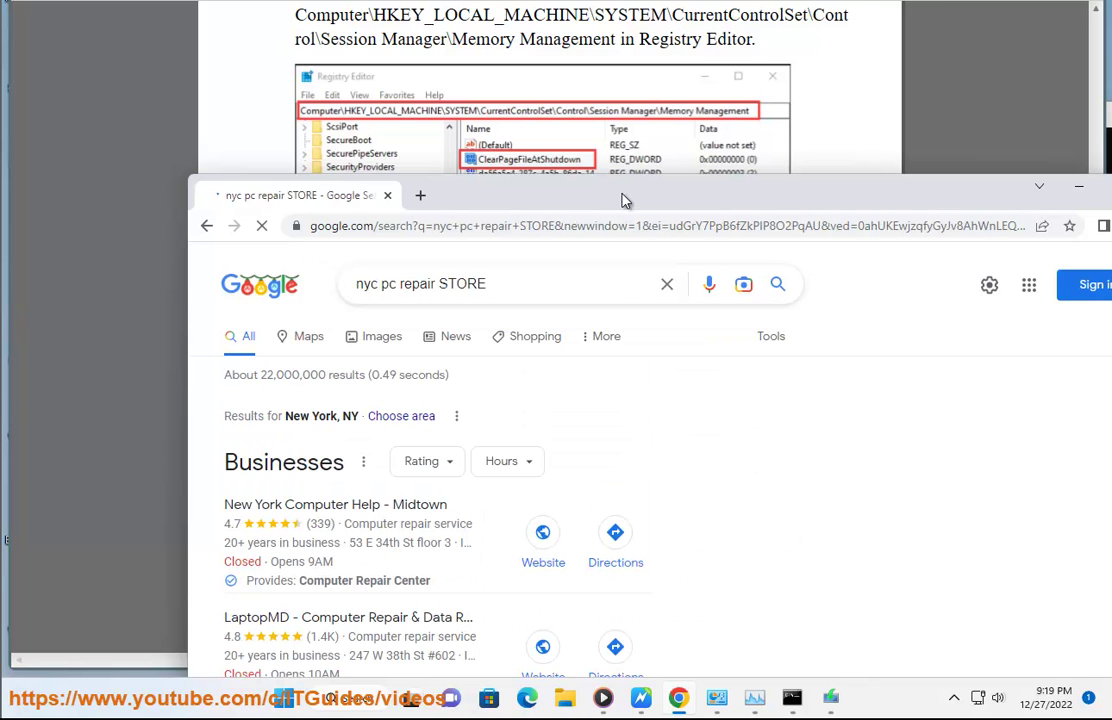
Step: Review the nearby repair shop listings and map, then bring Setup's license terms back
drag(622, 200, 535, 64)
scroll(730, 291, down, 3)
scroll(745, 335, up, 2)
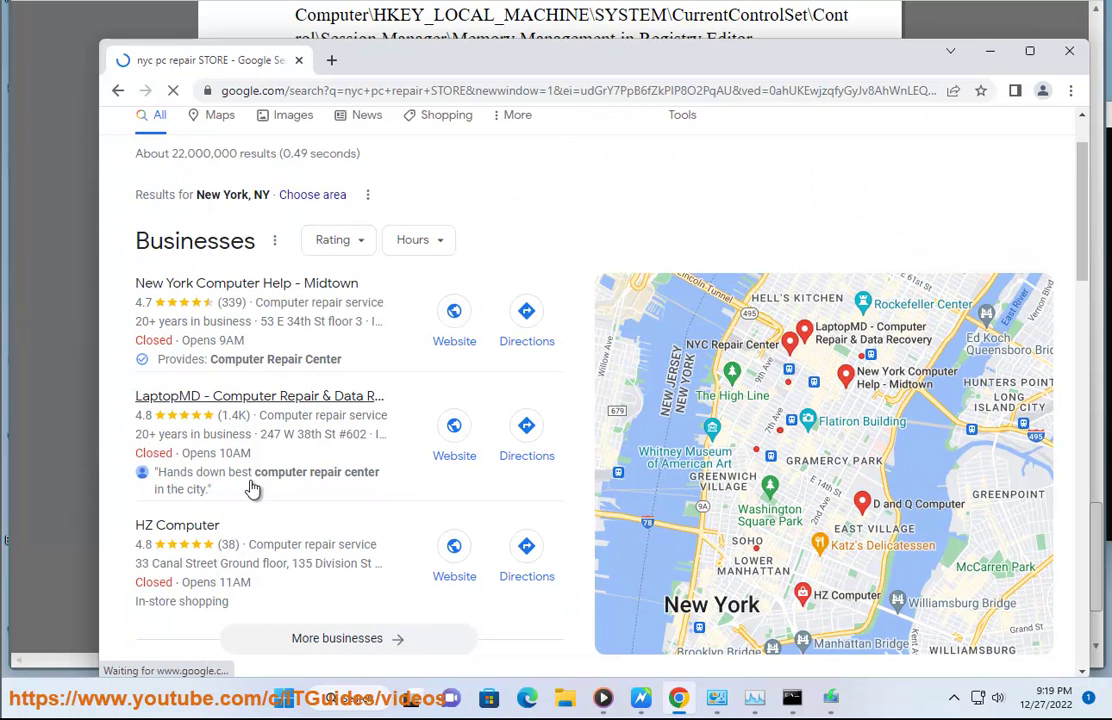
scroll(241, 537, down, 2)
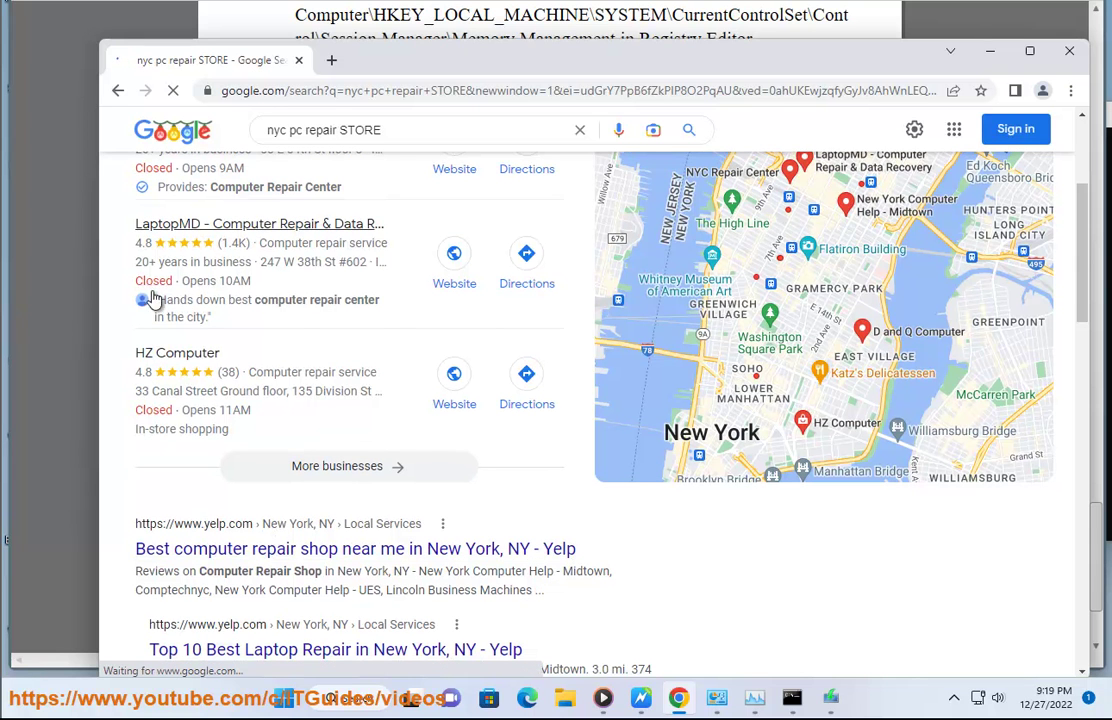
mouse_move(268, 373)
mouse_move(256, 325)
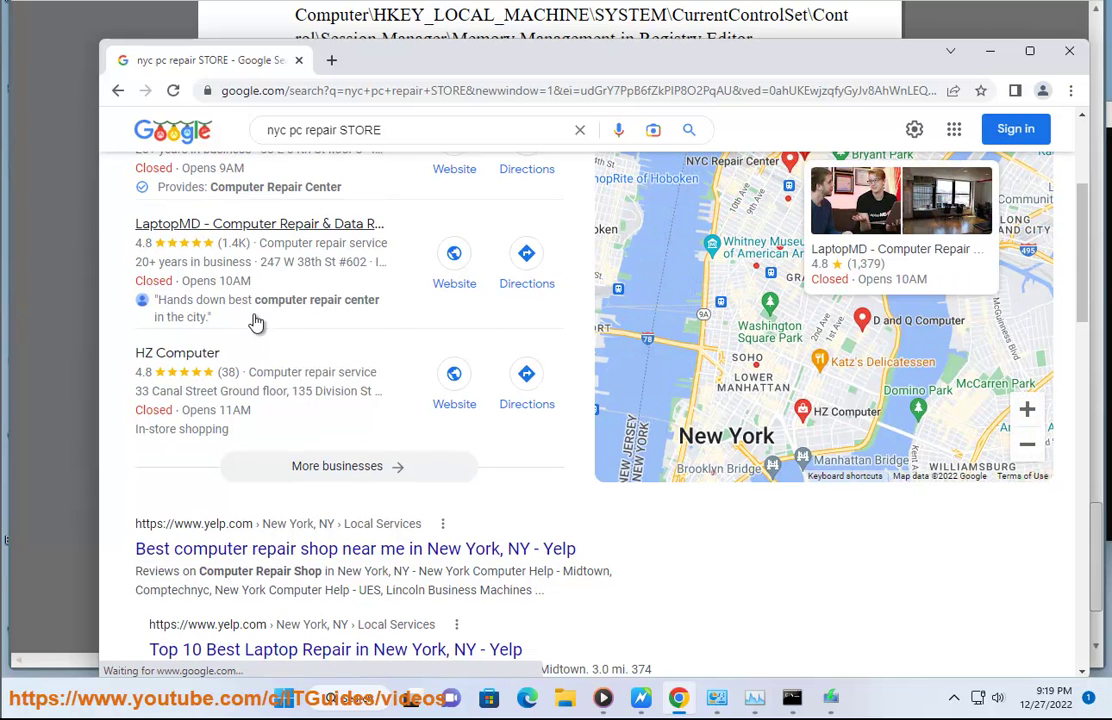
mouse_move(166, 335)
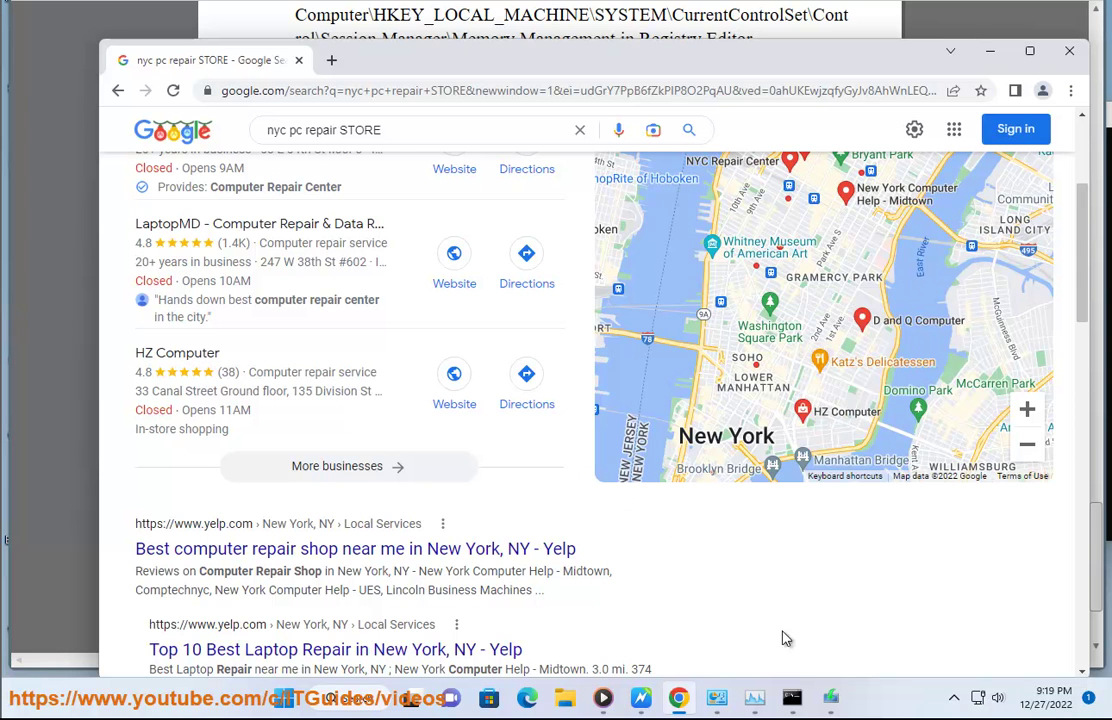
click(831, 697)
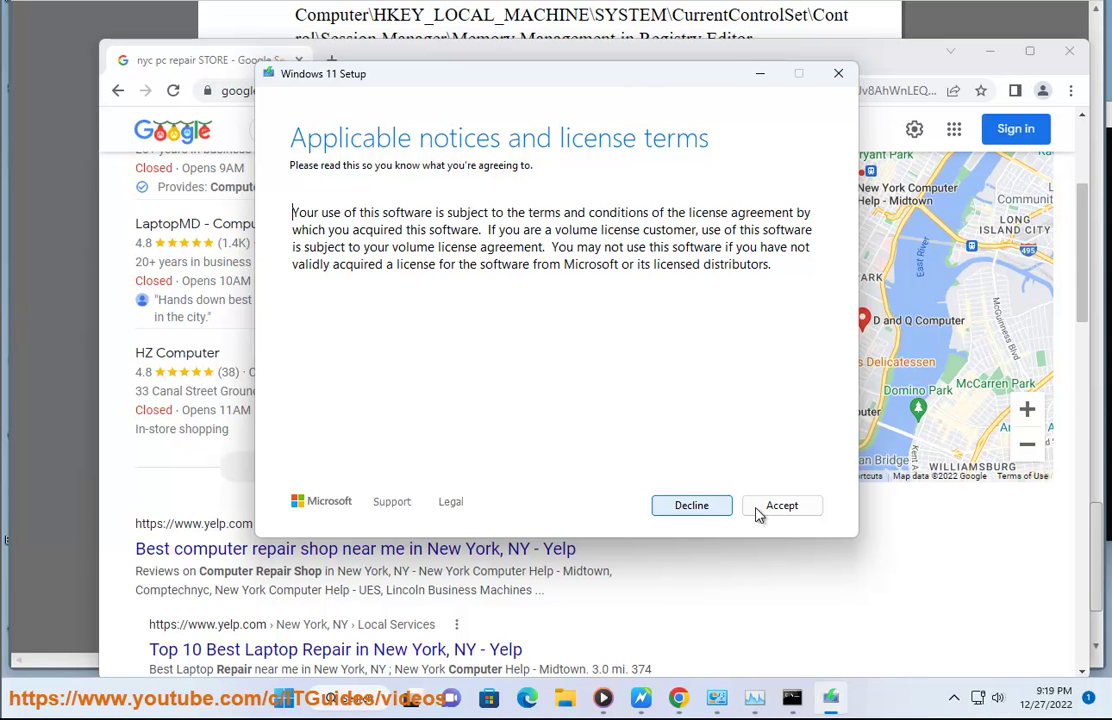